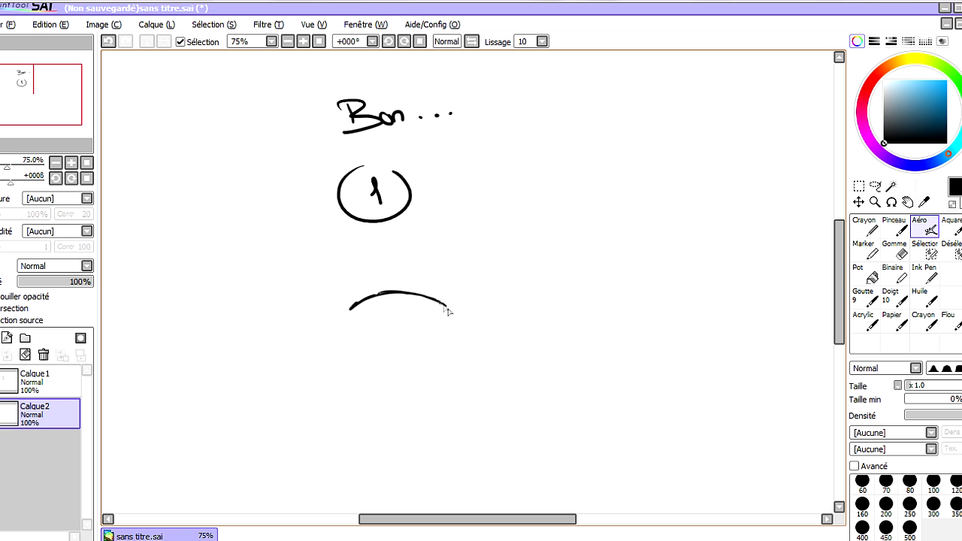
Step: Draw the eye's upper lash line on Calque2 as a thick arc with a hooked outer corner below the circled 1
mouse_move(389, 291)
left_mouse_down()
mouse_move(351, 308)
mouse_move(404, 293)
mouse_move(454, 310)
left_mouse_up()
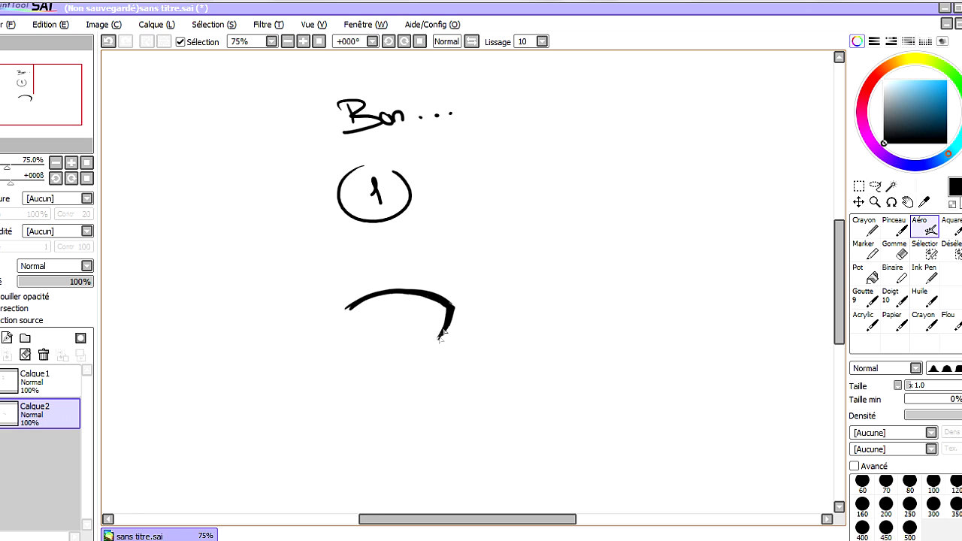
mouse_move(448, 304)
left_mouse_down()
mouse_move(423, 291)
mouse_move(385, 291)
mouse_move(393, 287)
mouse_move(404, 289)
mouse_move(337, 314)
left_mouse_up()
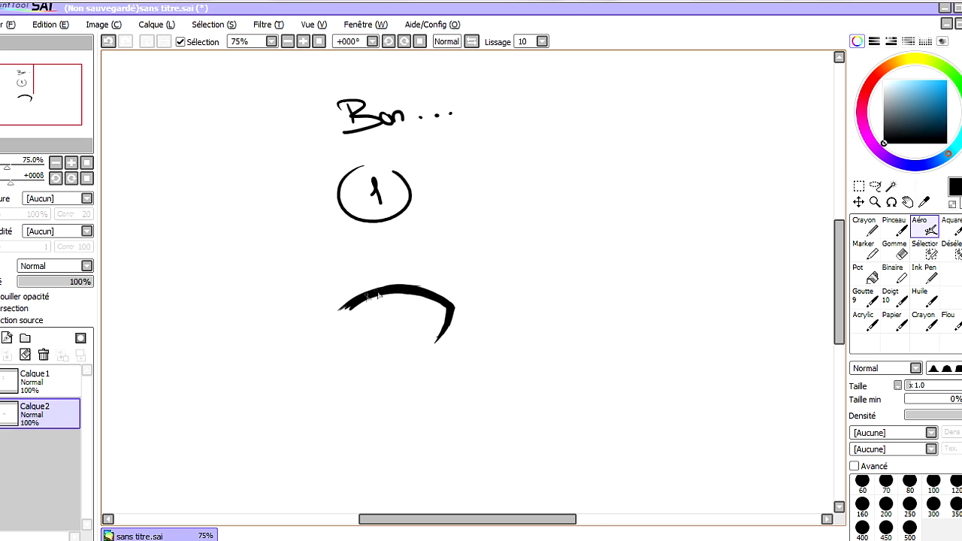
Step: Write "c'pas compliqué..." beside the circled 1 on Calque1, with smoothing set to 0
left_click(53, 380)
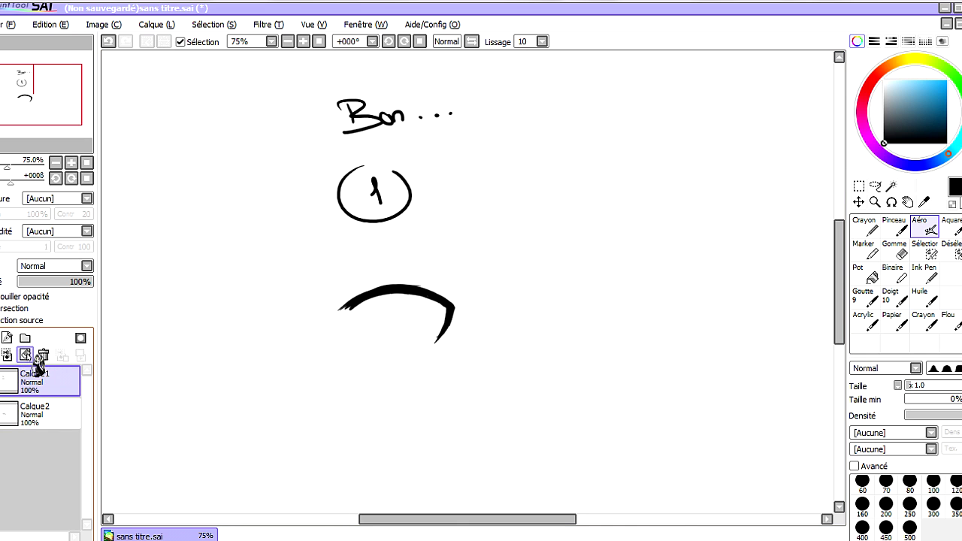
left_click_drag(460, 218, 454, 235)
left_click_drag(453, 215, 452, 222)
left_click_drag(471, 223, 498, 230)
left_click_drag(514, 212, 505, 230)
left_click(526, 42)
left_click(526, 55)
mouse_move(549, 197)
left_mouse_down()
mouse_move(527, 207)
mouse_move(552, 210)
left_mouse_up()
mouse_move(556, 196)
left_mouse_down()
mouse_move(586, 199)
mouse_move(593, 186)
mouse_move(608, 195)
mouse_move(614, 172)
mouse_move(629, 185)
mouse_move(660, 160)
left_mouse_up()
key("ctrl+z")
key("ctrl+z")
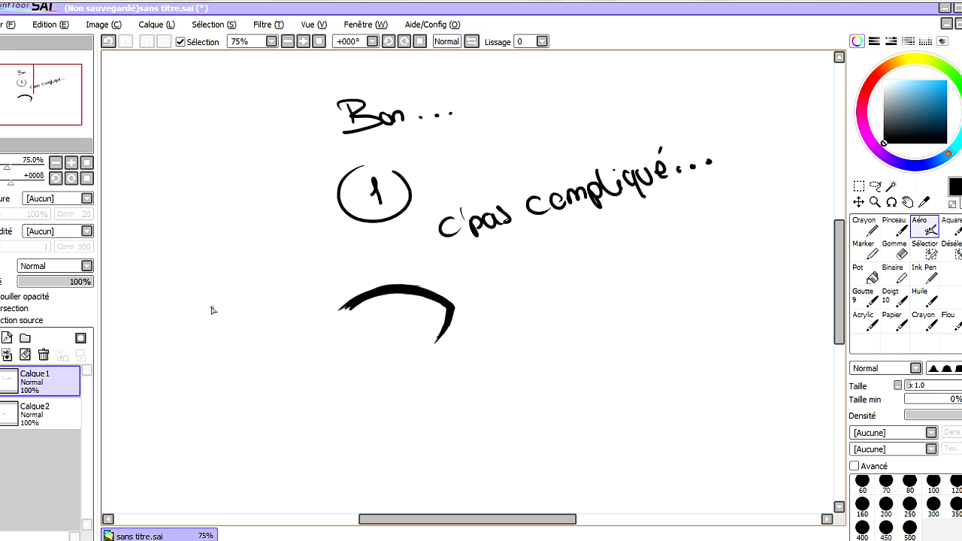
Step: Clear Calque1 and write a circled 2 above the eye
left_click(26, 354)
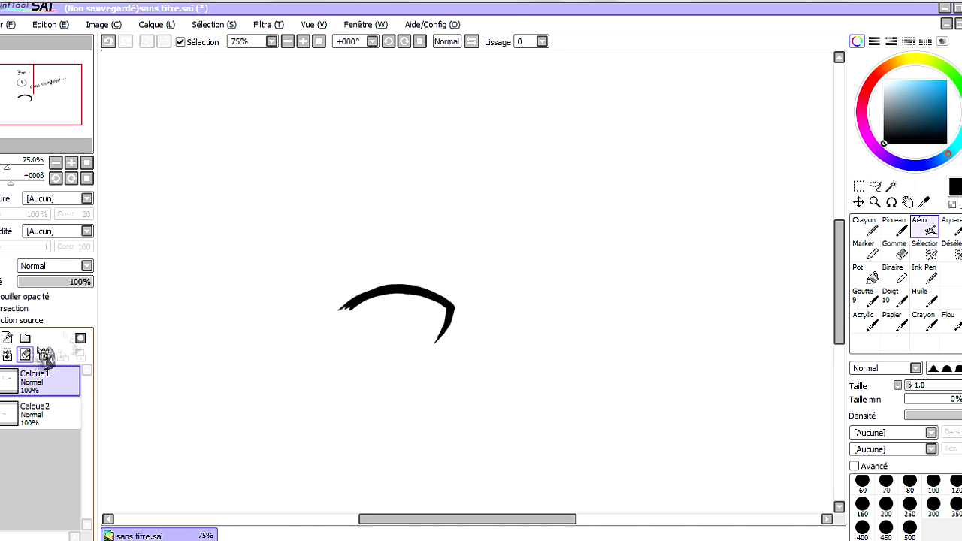
left_click_drag(305, 167, 334, 183)
left_click_drag(338, 145, 346, 147)
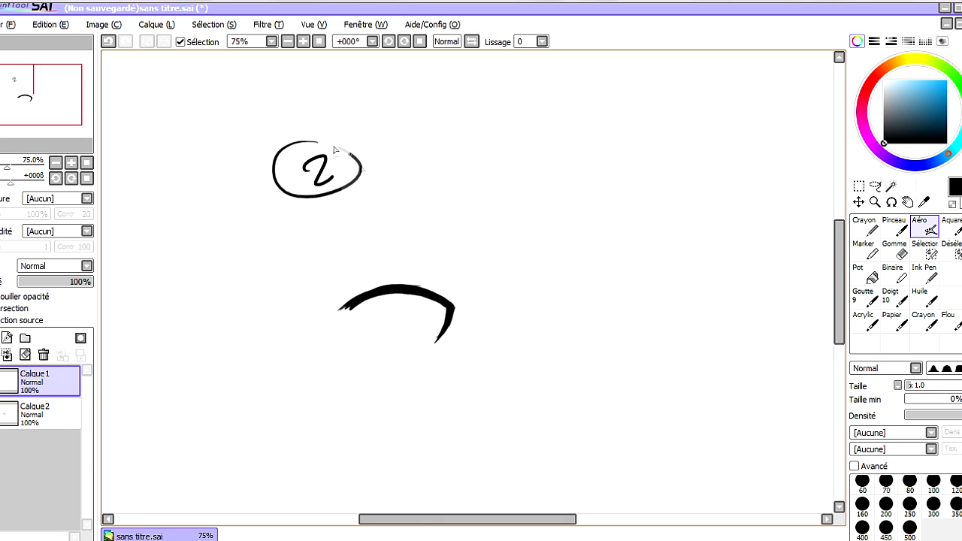
Step: Draw the two curved sides of the iris under the lash line on Calque2, with smoothing at 10
left_click(38, 411)
left_click(541, 41)
left_click(523, 166)
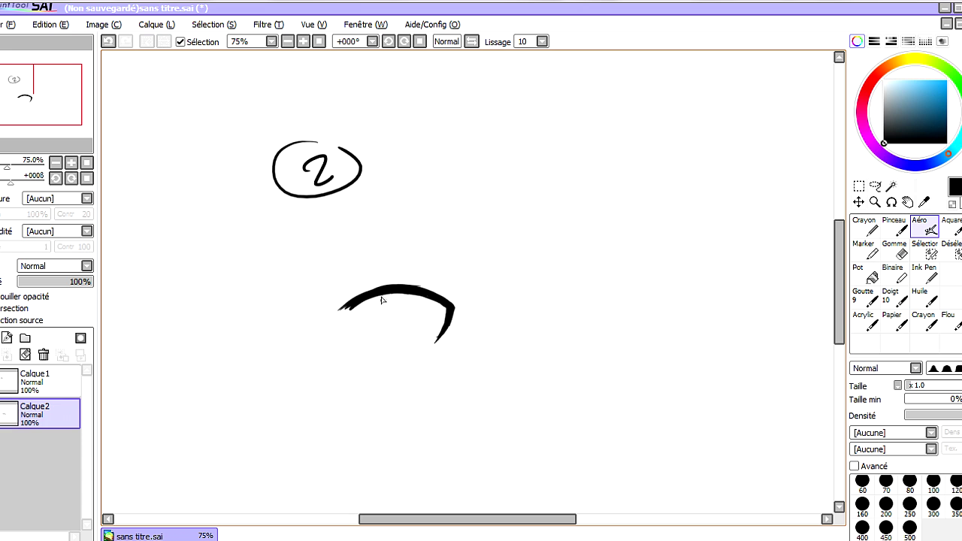
left_click_drag(377, 331, 388, 344)
left_click_drag(422, 299, 423, 334)
Step: Write "Toujours pas compliqué" beside the circled 2 on Calque1, with smoothing at 0
left_click(38, 380)
left_click(542, 41)
left_click(524, 53)
left_click_drag(426, 144, 432, 167)
left_click_drag(402, 151, 453, 136)
mouse_move(456, 149)
left_mouse_down()
mouse_move(484, 150)
mouse_move(471, 135)
mouse_move(492, 150)
mouse_move(537, 131)
mouse_move(583, 134)
mouse_move(629, 124)
left_mouse_up()
mouse_move(443, 200)
left_mouse_down()
mouse_move(507, 199)
mouse_move(610, 178)
left_mouse_up()
left_click_drag(599, 154, 605, 148)
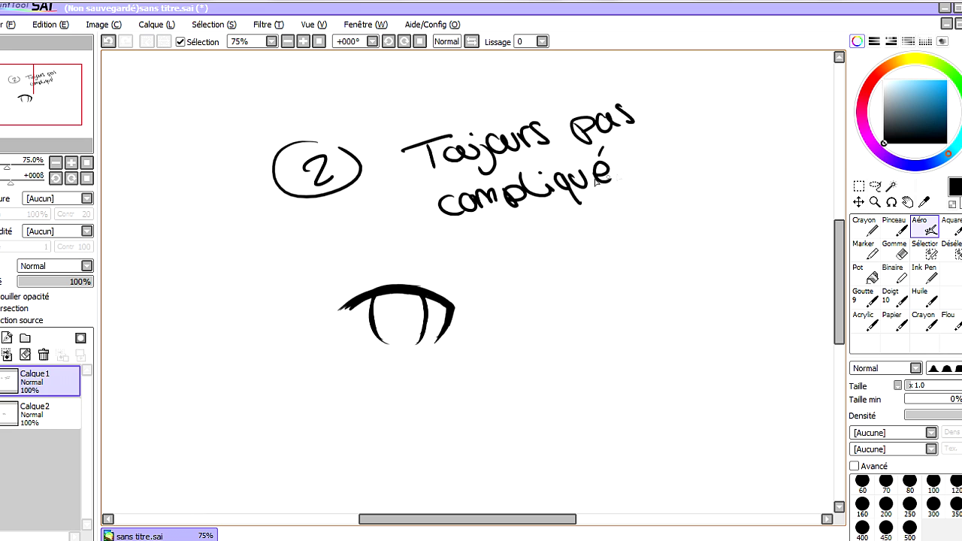
Step: Clear Calque1 and write a circled 3 above the eye
left_click(30, 358)
mouse_move(322, 137)
left_mouse_down()
mouse_move(333, 146)
mouse_move(324, 162)
left_mouse_up()
mouse_move(350, 126)
left_mouse_down()
mouse_move(377, 150)
mouse_move(353, 126)
left_mouse_up()
Step: Draw the thin lower lid line under the iris on Calque2, with smoothing at 10
left_click(43, 419)
left_click(541, 41)
left_click(525, 167)
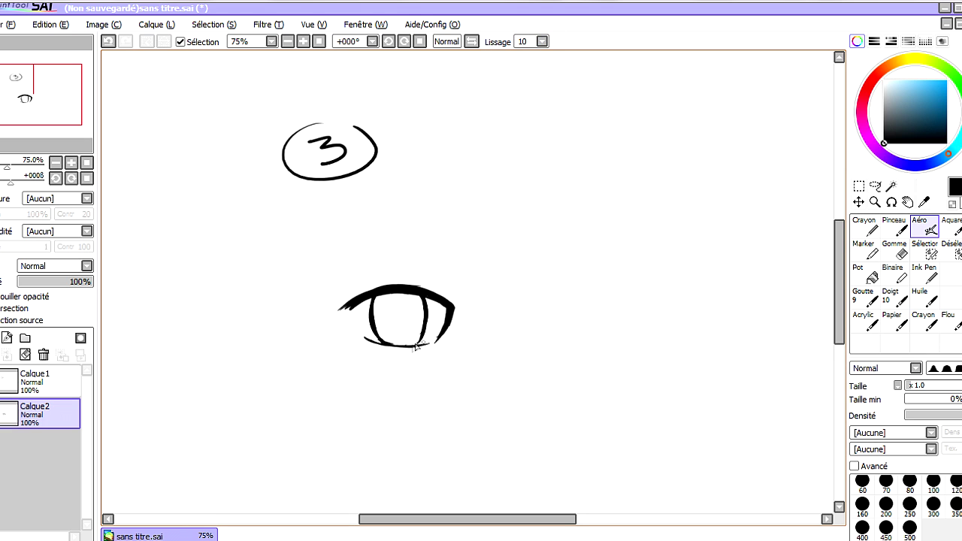
Step: Write "Encor moin compliqué" beside the circled 3 on Calque1, with smoothing at 0
left_click(60, 381)
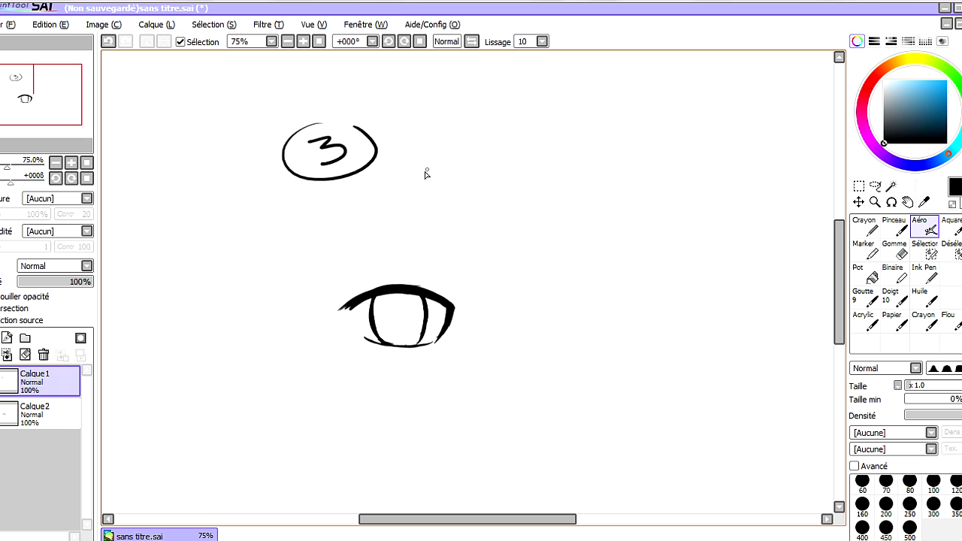
mouse_move(420, 159)
left_mouse_down()
mouse_move(434, 188)
mouse_move(484, 152)
mouse_move(486, 167)
left_mouse_up()
left_click(541, 41)
left_click(526, 54)
mouse_move(489, 166)
left_mouse_down()
mouse_move(497, 145)
mouse_move(568, 138)
left_mouse_up()
mouse_move(573, 121)
left_mouse_down()
mouse_move(574, 134)
mouse_move(589, 119)
left_mouse_up()
mouse_move(458, 203)
left_mouse_down()
mouse_move(455, 220)
mouse_move(473, 201)
left_mouse_up()
mouse_move(487, 204)
left_mouse_down()
mouse_move(508, 197)
mouse_move(520, 212)
left_mouse_up()
left_click_drag(537, 171, 542, 193)
left_click_drag(555, 170, 556, 197)
left_click_drag(559, 159, 586, 155)
left_click_drag(574, 143, 578, 135)
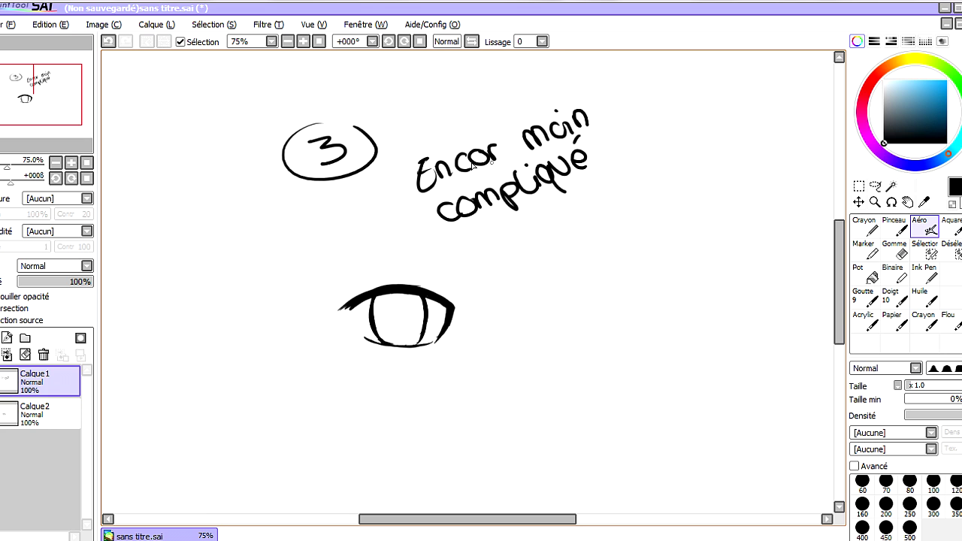
Step: Clear Calque1 and write a circled 4 above the eye
left_click(29, 356)
mouse_move(300, 120)
left_mouse_down()
mouse_move(290, 155)
mouse_move(316, 154)
left_mouse_up()
left_click_drag(313, 133, 310, 161)
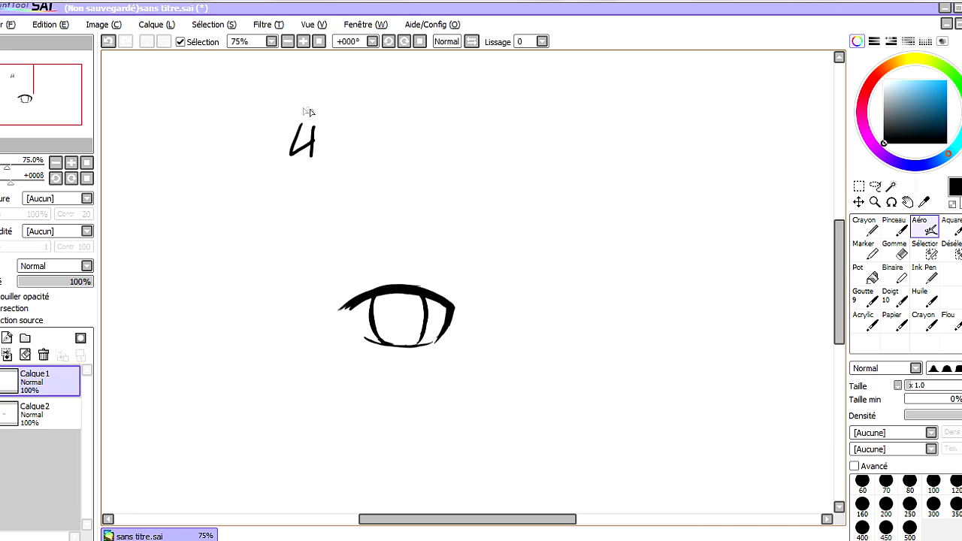
left_click_drag(303, 109, 307, 110)
Step: Draw a short eyelid crease above the inner part of the lash line on Calque2, with smoothing at 10
left_click(58, 411)
left_click(541, 41)
left_click(530, 167)
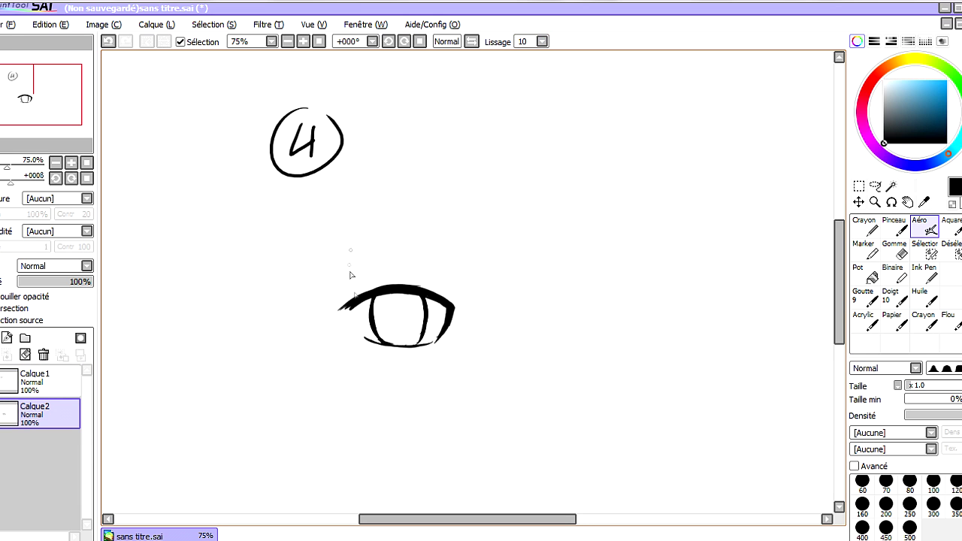
Step: Write "Ligne de la paupière" with smoothing at 0 and draw a straight arrow from it to the eyelid crease
left_click(542, 42)
left_click(531, 54)
mouse_move(402, 168)
left_mouse_down()
mouse_move(403, 198)
mouse_move(418, 171)
mouse_move(461, 176)
mouse_move(484, 139)
mouse_move(515, 169)
left_mouse_up()
mouse_move(542, 138)
left_mouse_down()
mouse_move(539, 166)
mouse_move(636, 140)
mouse_move(610, 146)
mouse_move(628, 134)
mouse_move(654, 142)
mouse_move(676, 114)
mouse_move(703, 113)
left_mouse_up()
key("ctrl+z")
left_click_drag(664, 93, 670, 99)
mouse_move(400, 206)
left_mouse_down()
mouse_move(369, 252)
mouse_move(380, 249)
left_mouse_up()
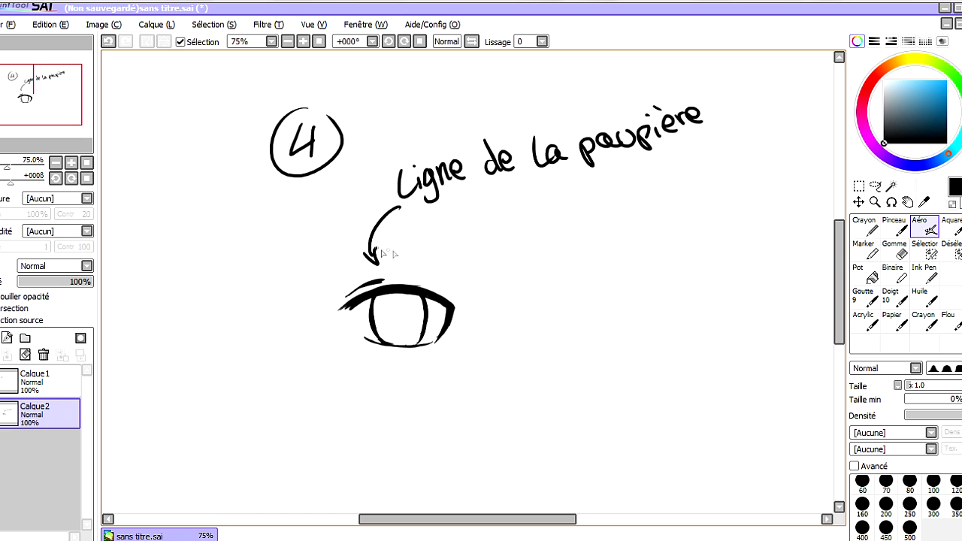
key("ctrl+z")
key("ctrl+z")
mouse_move(396, 207)
left_mouse_down()
mouse_move(361, 267)
mouse_move(373, 263)
left_mouse_up()
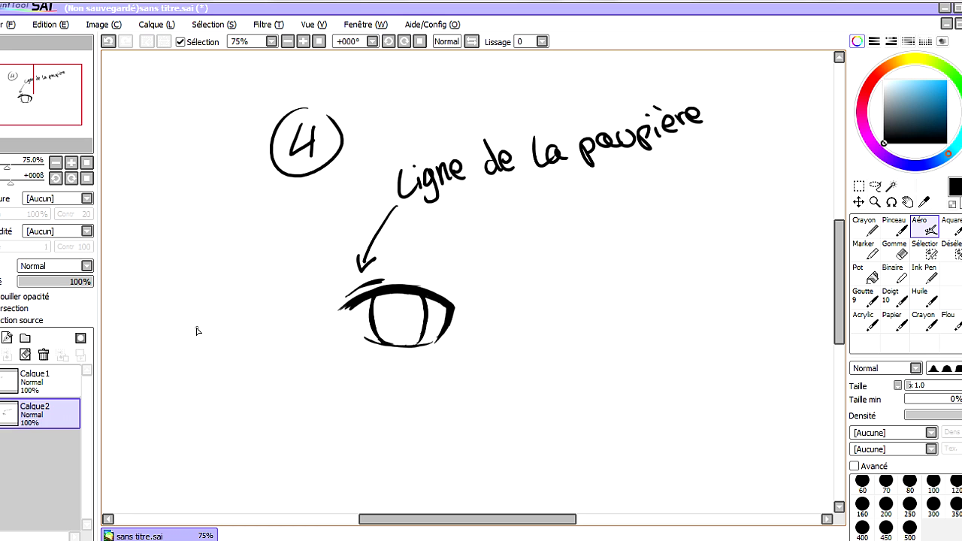
Step: Erase the "Ligne de la paupière" note and its arrow from Calque2, and return to the Aéro brush
left_click(894, 248)
mouse_move(361, 263)
left_mouse_down()
mouse_move(432, 197)
mouse_move(402, 182)
mouse_move(661, 120)
mouse_move(704, 124)
mouse_move(559, 184)
mouse_move(725, 155)
left_mouse_up()
left_click(924, 226)
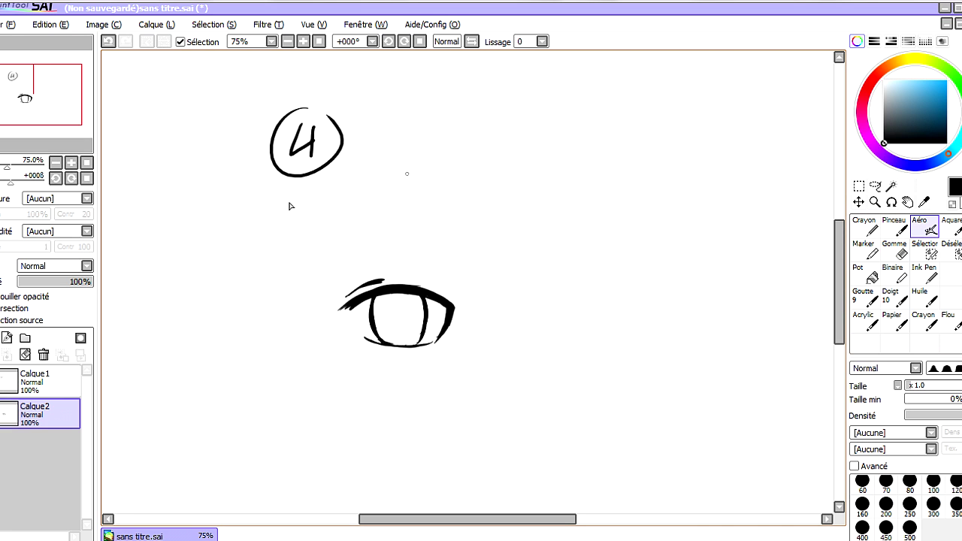
Step: Clear Calque1 and write a circled 5 above and to the left of the eye
left_click(34, 379)
key("Delete")
mouse_move(203, 150)
left_mouse_down()
mouse_move(207, 174)
mouse_move(227, 144)
left_mouse_up()
mouse_move(225, 138)
left_mouse_down()
mouse_move(250, 161)
mouse_move(224, 137)
left_mouse_up()
Step: Draw a curved eyebrow line above the eye on Calque1, redoing the first stroke
left_click_drag(323, 247, 432, 226)
key("ctrl+z")
left_click_drag(326, 249, 451, 233)
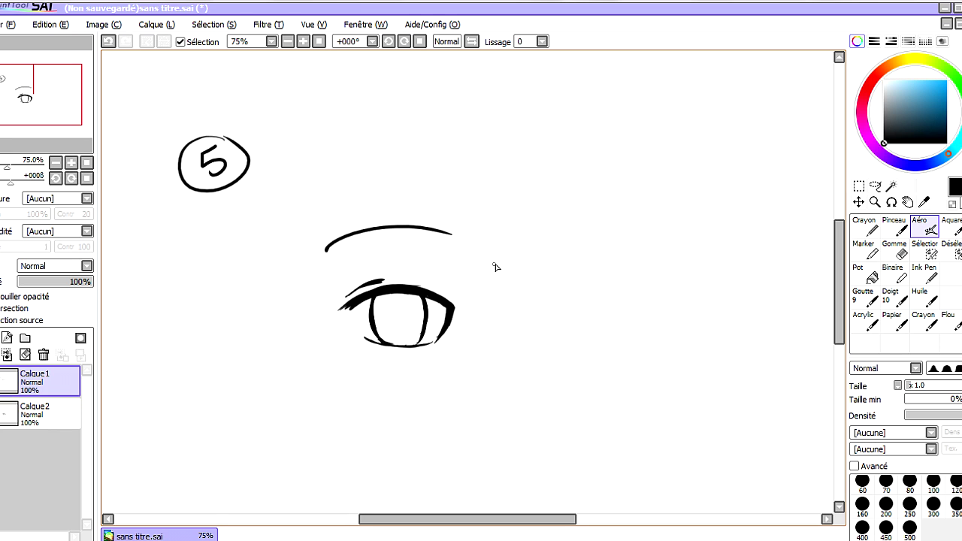
Step: Write "sourcil" above the eyebrow and draw a curved arrow pointing down to it
left_click_drag(484, 135, 475, 150)
left_click_drag(496, 137, 518, 140)
mouse_move(521, 141)
left_mouse_down()
mouse_move(534, 129)
mouse_move(538, 139)
left_mouse_up()
left_click(553, 113)
mouse_move(551, 126)
left_mouse_down()
mouse_move(553, 139)
mouse_move(572, 129)
left_mouse_up()
left_click_drag(488, 163, 451, 184)
left_click_drag(444, 190, 449, 203)
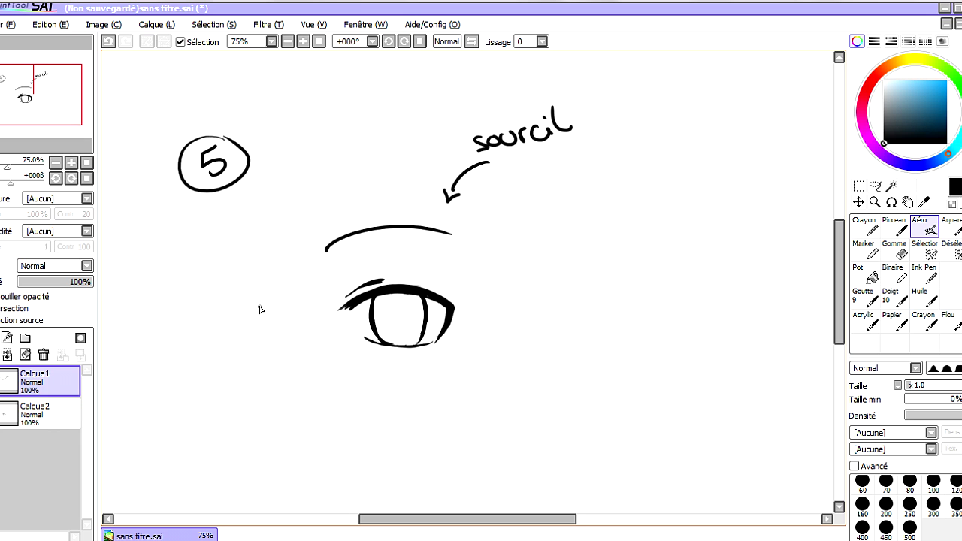
Step: Clear Calque1 and write a circled 6 with the heading "la colo'" beside it
left_click(25, 355)
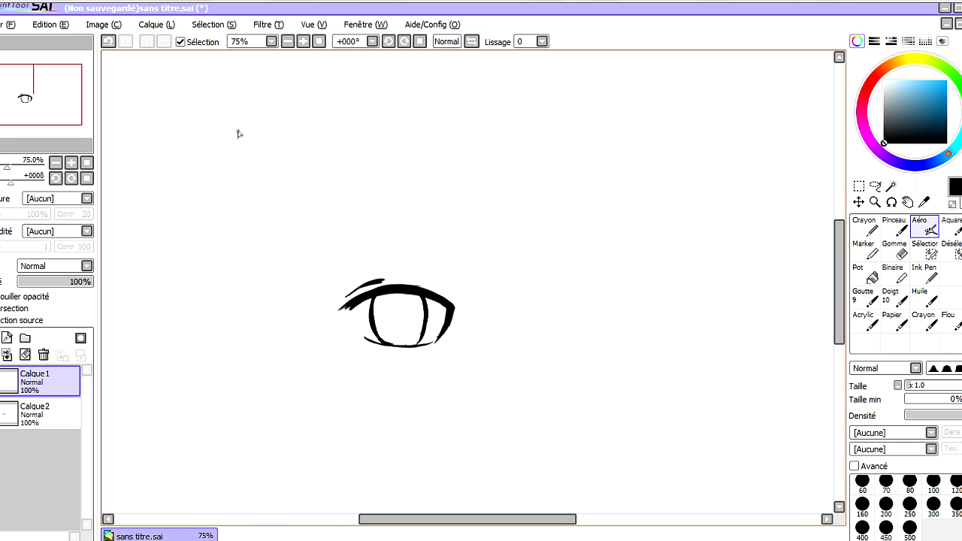
mouse_move(246, 122)
left_mouse_down()
mouse_move(239, 148)
mouse_move(252, 171)
left_mouse_up()
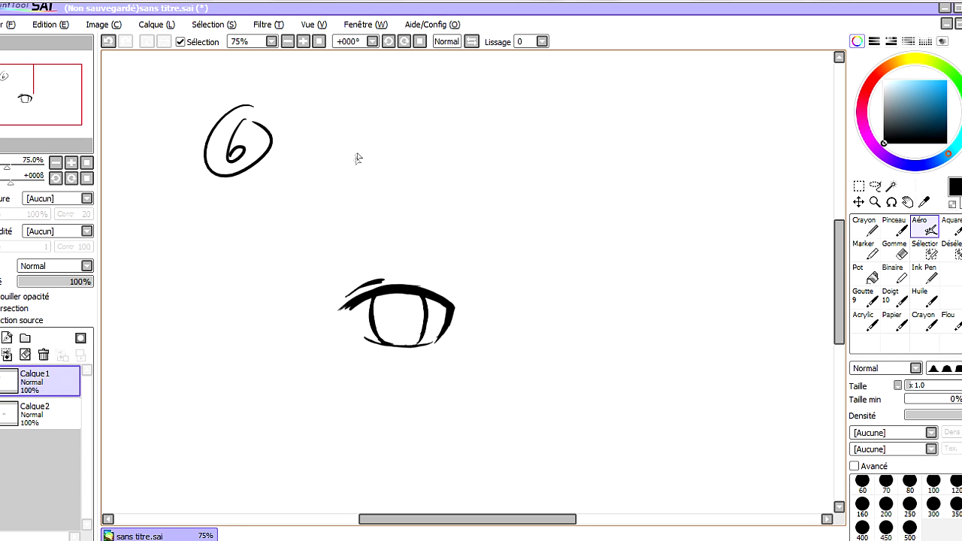
mouse_move(310, 113)
left_mouse_down()
mouse_move(316, 149)
mouse_move(421, 139)
mouse_move(422, 128)
left_mouse_up()
left_click_drag(429, 103, 426, 121)
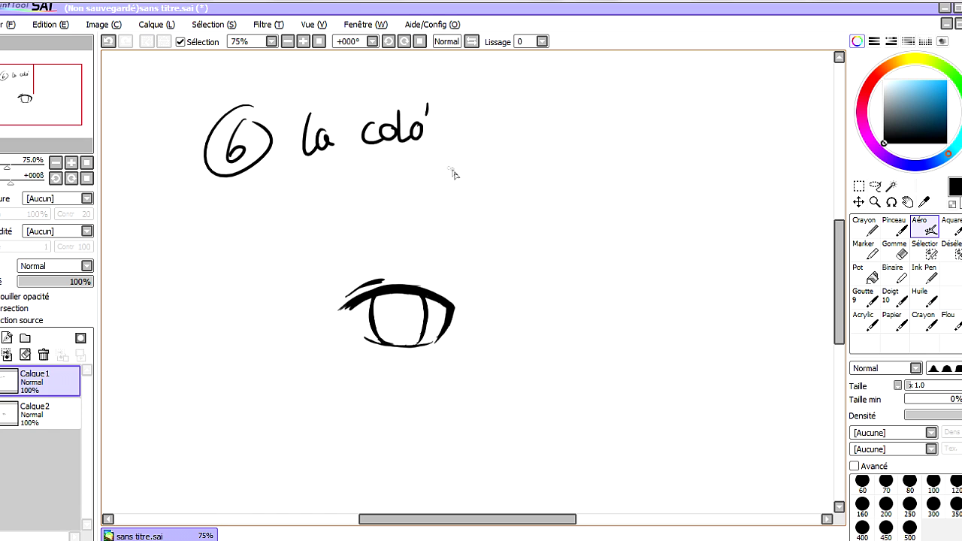
Step: Write "soit en noir et blanc" below and to the right of the heading
mouse_move(469, 167)
left_mouse_down()
mouse_move(452, 182)
mouse_move(478, 170)
left_mouse_up()
left_click_drag(491, 167, 496, 179)
left_click_drag(490, 162, 553, 173)
mouse_move(556, 160)
left_mouse_down()
mouse_move(568, 175)
mouse_move(595, 177)
left_mouse_up()
left_click_drag(605, 159, 622, 170)
mouse_move(625, 157)
left_mouse_down()
mouse_move(630, 167)
mouse_move(663, 160)
mouse_move(663, 170)
left_mouse_up()
left_click_drag(655, 150, 713, 164)
mouse_move(730, 150)
left_mouse_down()
mouse_move(724, 163)
mouse_move(765, 160)
left_mouse_up()
Step: Add a new layer directly above Calque2 and fill the upper half of the iris with black
left_click(45, 414)
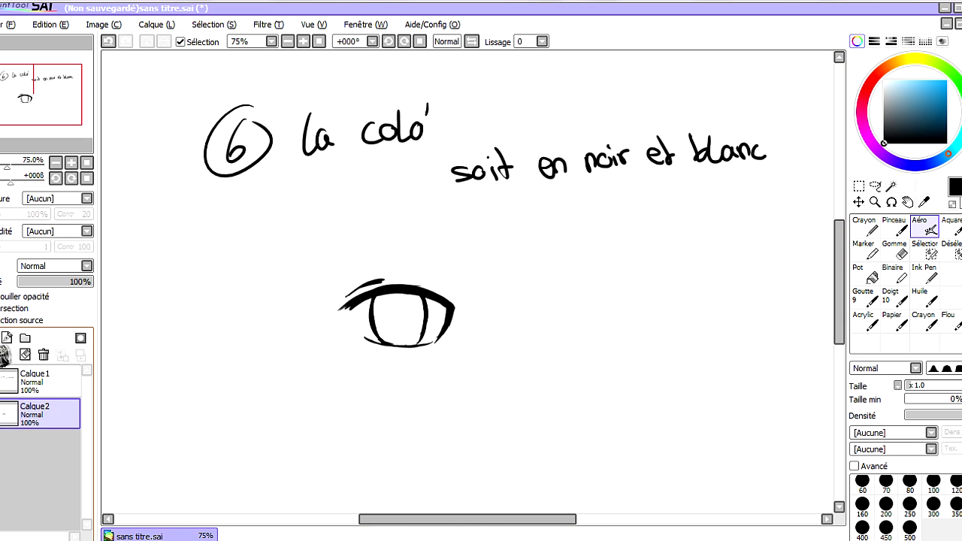
left_click(7, 337)
mouse_move(406, 301)
left_mouse_down()
mouse_move(379, 306)
mouse_move(421, 310)
mouse_move(375, 316)
mouse_move(408, 318)
left_mouse_up()
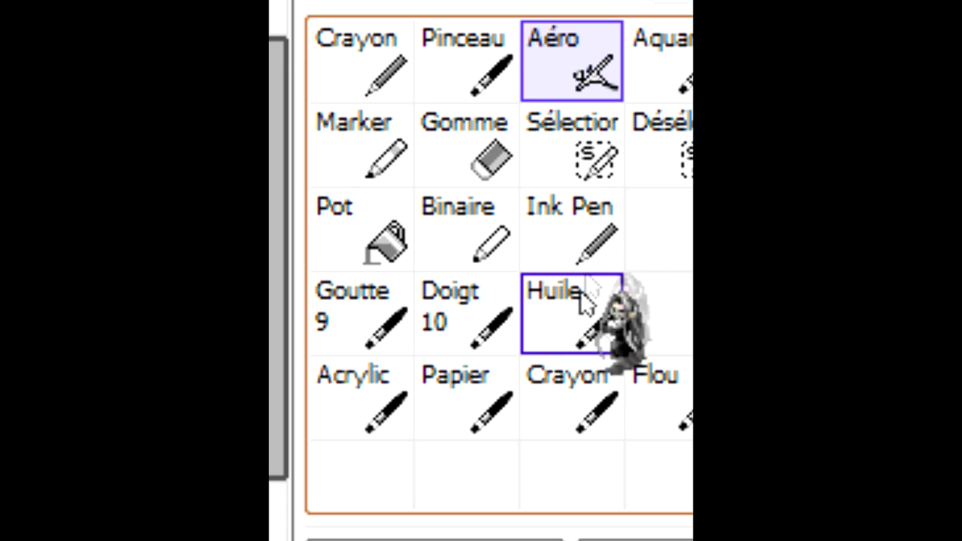
Step: With the Ink Pen, write "outil ink pen" under the black-and-white note and hatch the lower part of the iris
left_click(925, 277)
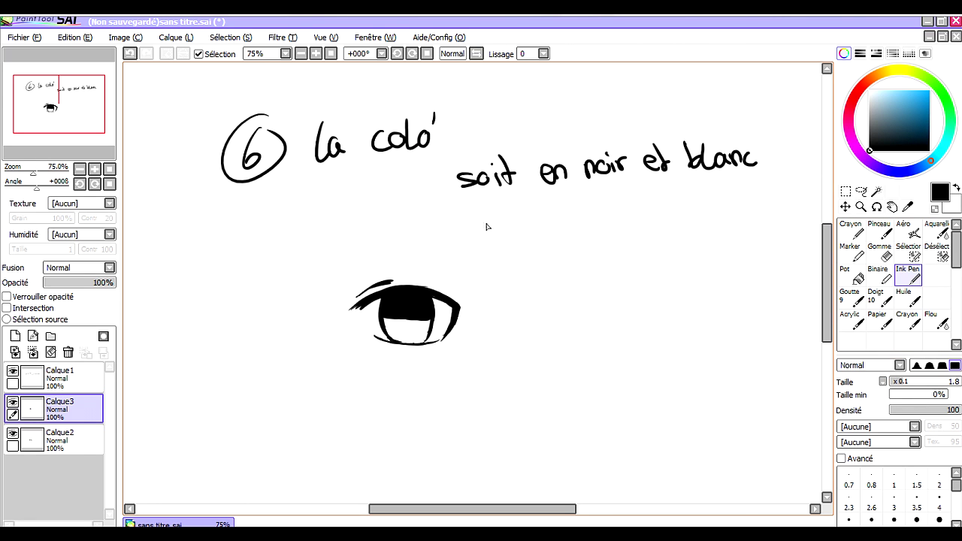
left_click_drag(517, 226, 534, 231)
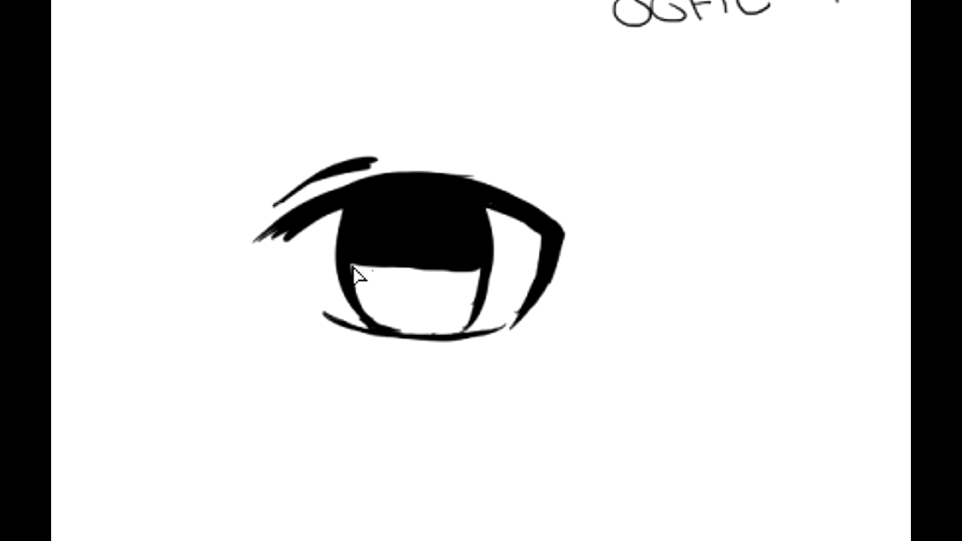
mouse_move(350, 269)
left_mouse_down()
mouse_move(461, 281)
mouse_move(392, 284)
mouse_move(489, 290)
mouse_move(456, 300)
mouse_move(489, 286)
mouse_move(353, 284)
mouse_move(461, 297)
mouse_move(397, 294)
mouse_move(444, 315)
mouse_move(399, 302)
mouse_move(441, 303)
mouse_move(430, 315)
mouse_move(389, 307)
mouse_move(399, 313)
mouse_move(453, 304)
mouse_move(389, 270)
mouse_move(429, 315)
mouse_move(393, 290)
left_mouse_up()
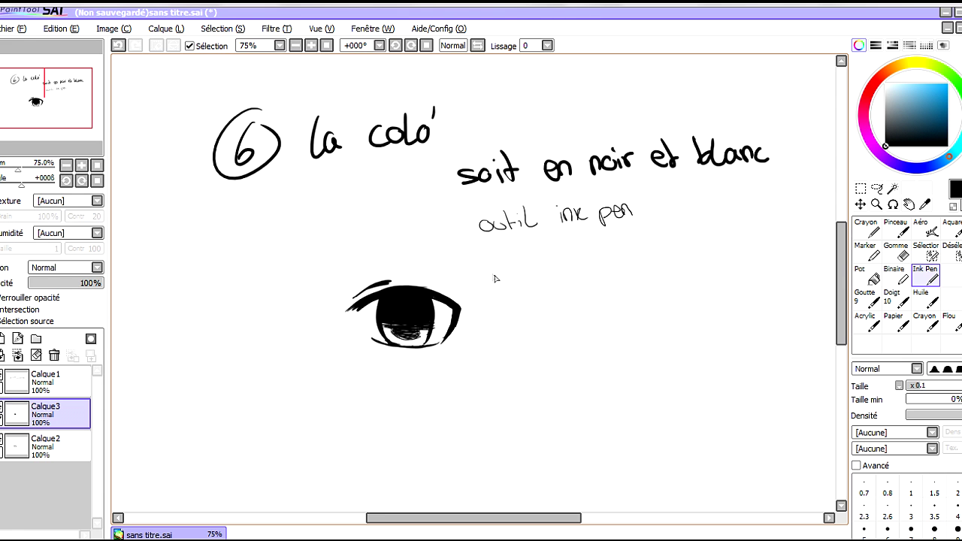
Step: Write "puis les reflets ave l'outil gomme" under the ink pen note with the Aéro brush
left_click(896, 252)
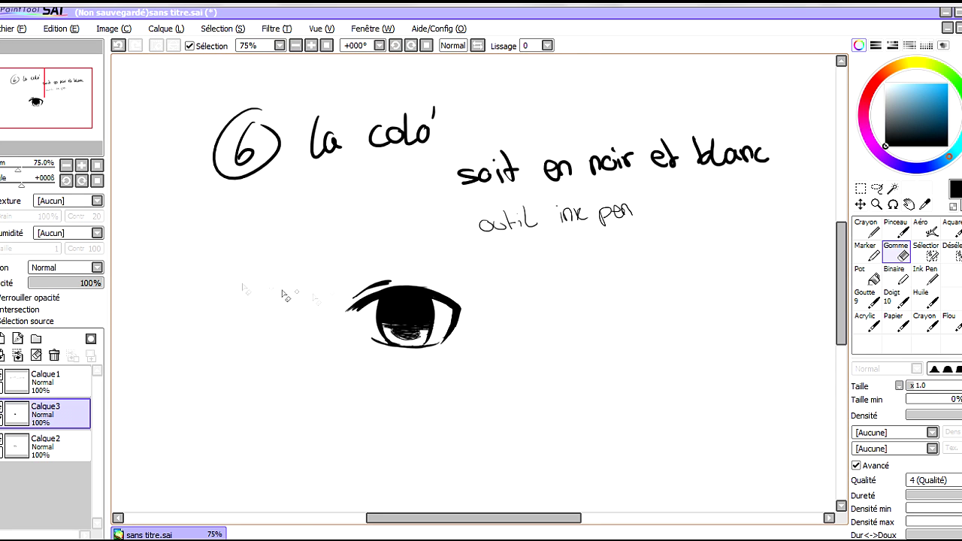
left_click(932, 232)
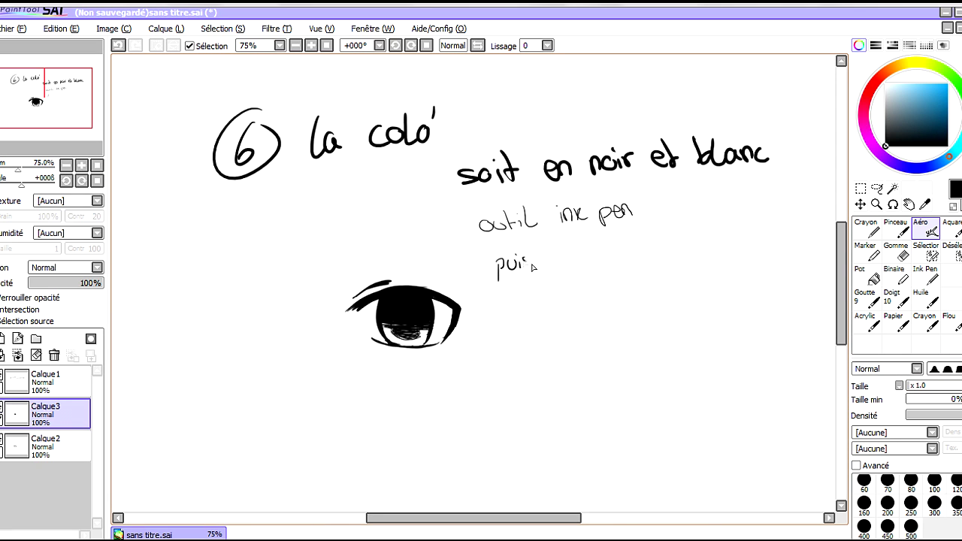
mouse_move(556, 256)
left_mouse_down()
mouse_move(565, 267)
mouse_move(657, 262)
left_mouse_up()
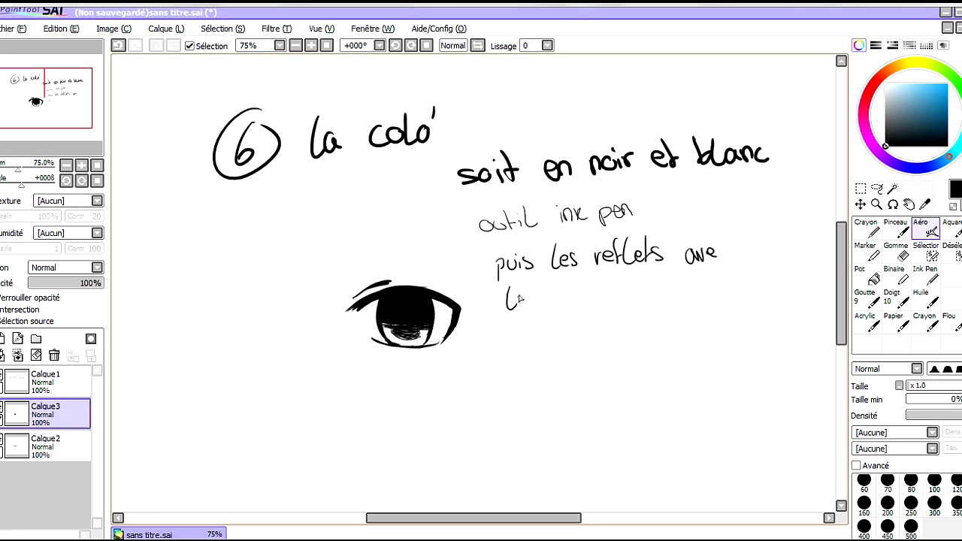
mouse_move(591, 298)
left_mouse_down()
mouse_move(601, 310)
mouse_move(653, 290)
left_mouse_up()
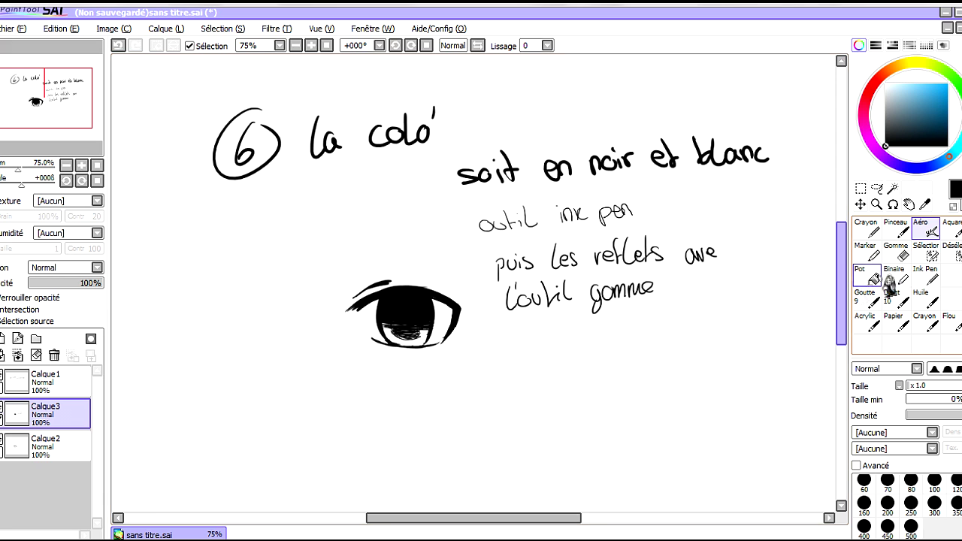
Step: Merge Calque3 into Calque2 and erase a large reflection in the iris's upper left plus small highlight dots
left_click(895, 252)
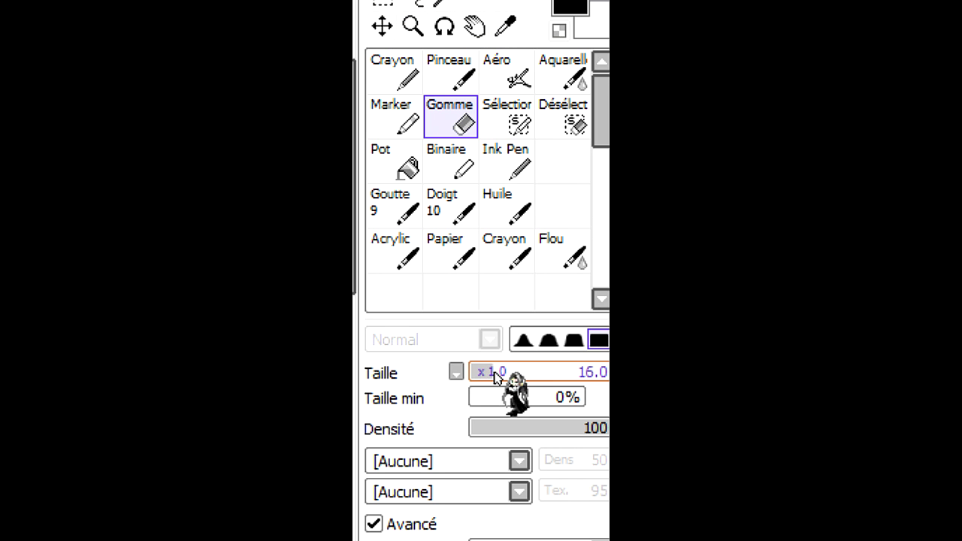
left_click(507, 377)
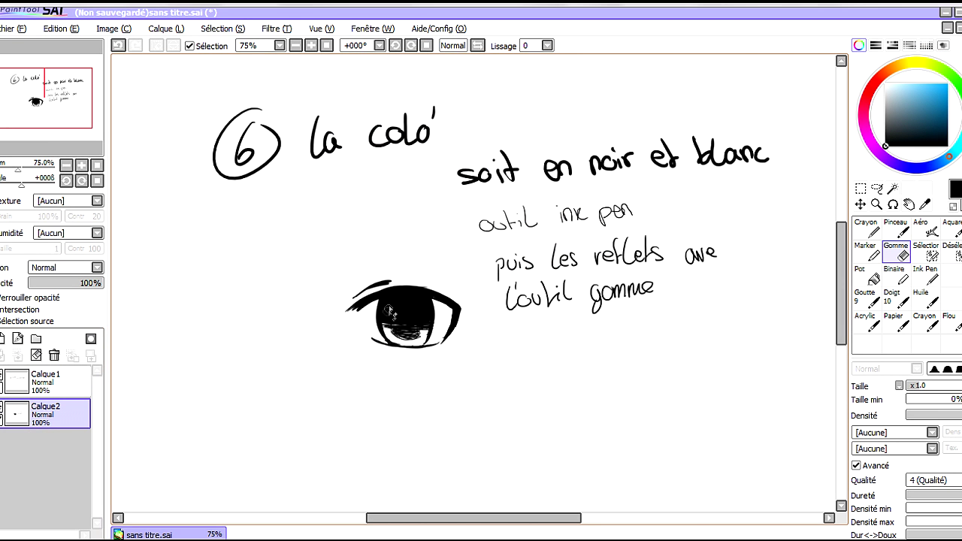
mouse_move(373, 314)
left_mouse_down()
mouse_move(388, 304)
mouse_move(380, 314)
mouse_move(388, 305)
mouse_move(374, 289)
left_mouse_up()
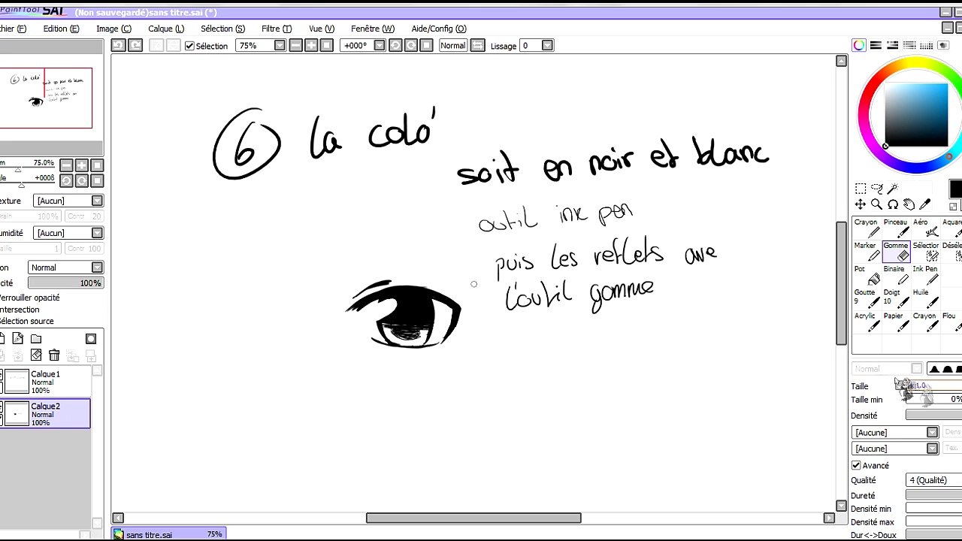
left_click_drag(412, 326, 412, 318)
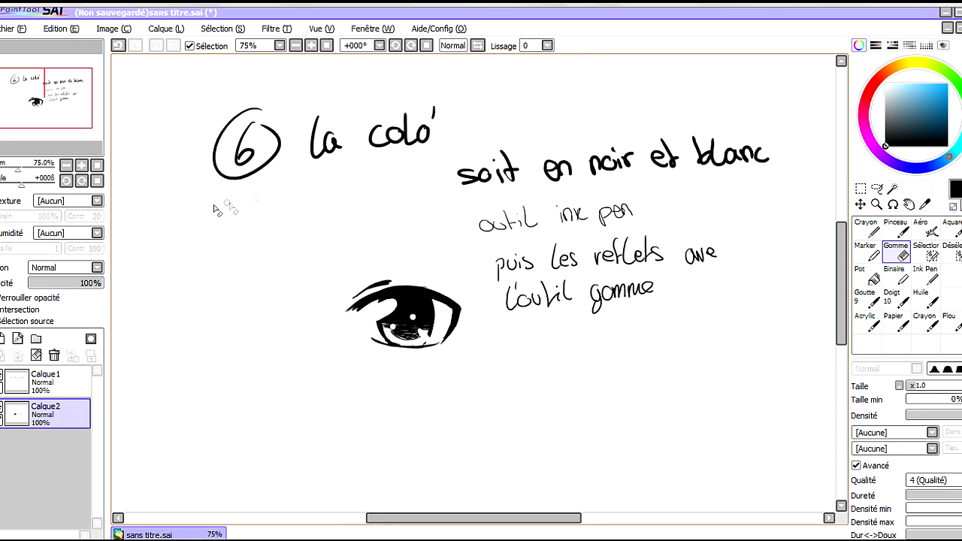
Step: Draw a thin curved eyebrow line above the finished black-and-white eye with the Aéro brush
left_click(920, 229)
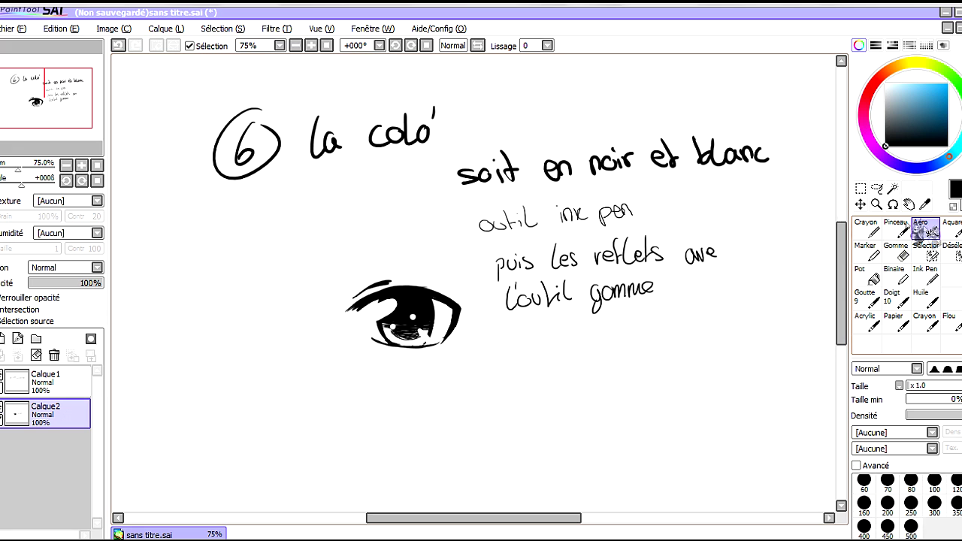
left_click_drag(331, 251, 418, 237)
key("ctrl+z")
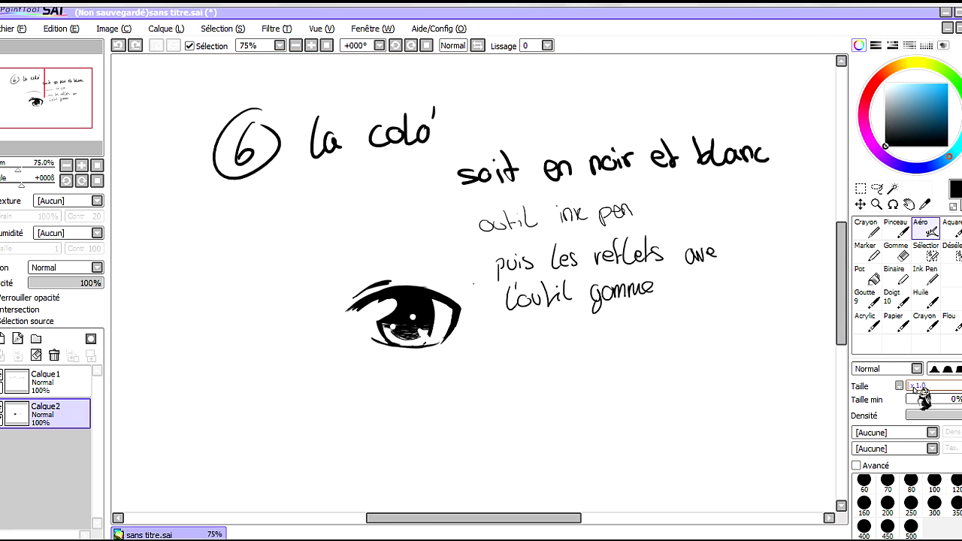
left_click_drag(331, 252, 446, 242)
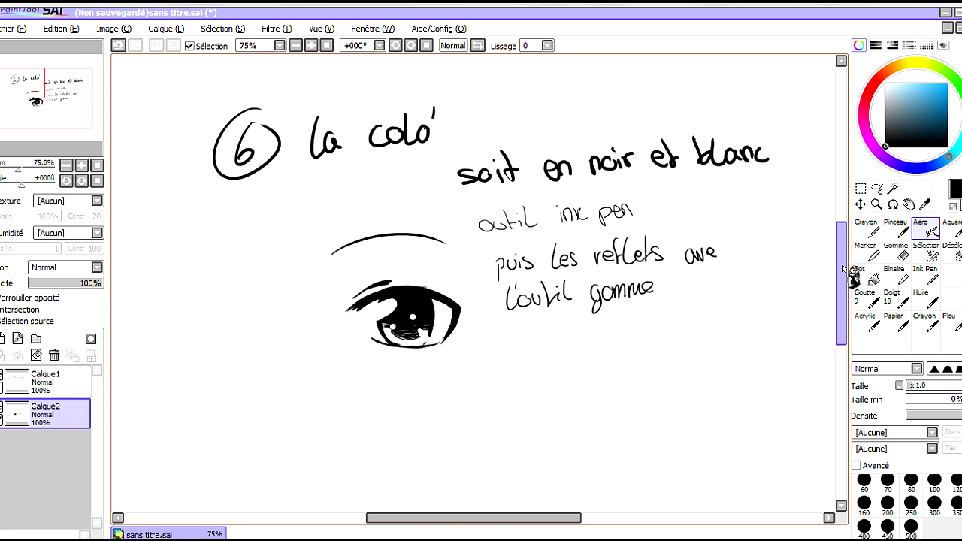
Step: Write "Et voilà !" under the "l'outil gomme" note and underline it
scroll(675, 275, "down", 2)
mouse_move(509, 331)
left_mouse_down()
mouse_move(514, 355)
mouse_move(568, 331)
left_mouse_up()
left_click_drag(578, 324, 599, 336)
left_click_drag(606, 308, 614, 321)
left_click_drag(643, 290, 641, 314)
left_click(642, 333)
left_click_drag(544, 367, 648, 347)
scroll(812, 303, "up", 2)
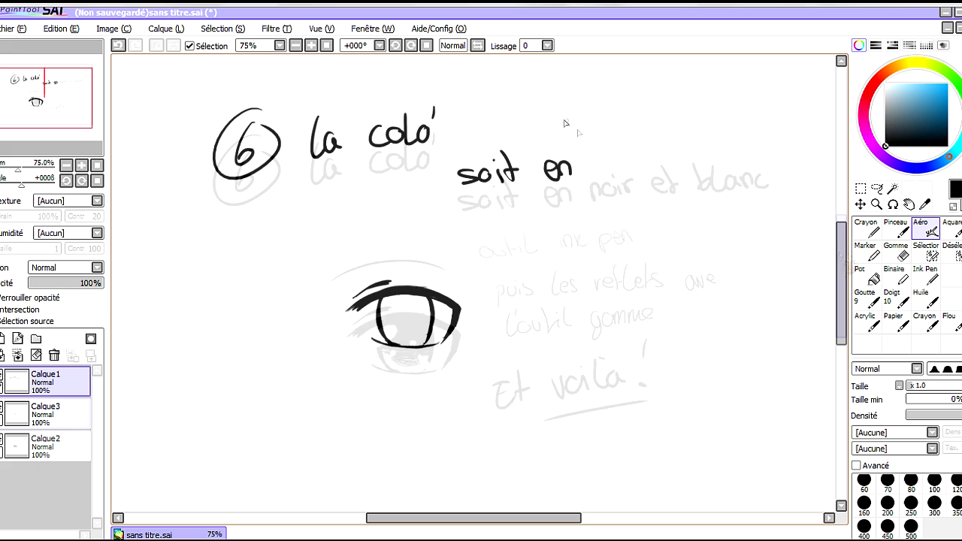
Step: Write "couleur" after "soit en" beside the uncoloured version of the eye and set the zoom to 100%
mouse_move(613, 160)
left_mouse_down()
mouse_move(654, 147)
mouse_move(691, 167)
mouse_move(701, 159)
mouse_move(665, 161)
mouse_move(709, 159)
left_mouse_up()
key("ctrl+z")
left_click(45, 411)
left_click(97, 165)
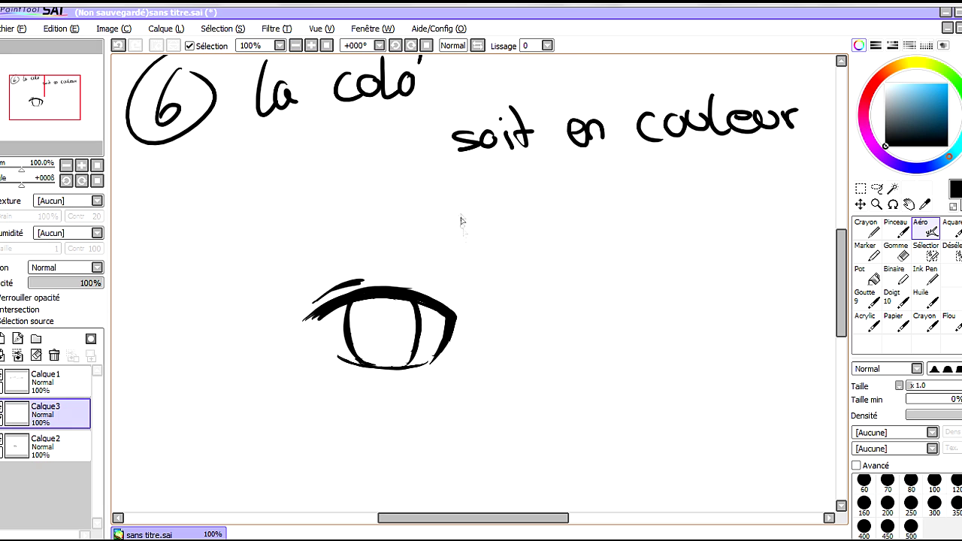
Step: Draw a thin curved eyebrow line above the uncoloured eye on Calque2
left_click(45, 443)
mouse_move(293, 223)
left_mouse_down()
mouse_move(426, 225)
mouse_move(354, 205)
mouse_move(483, 223)
left_mouse_up()
key("ctrl+z")
key("ctrl+z")
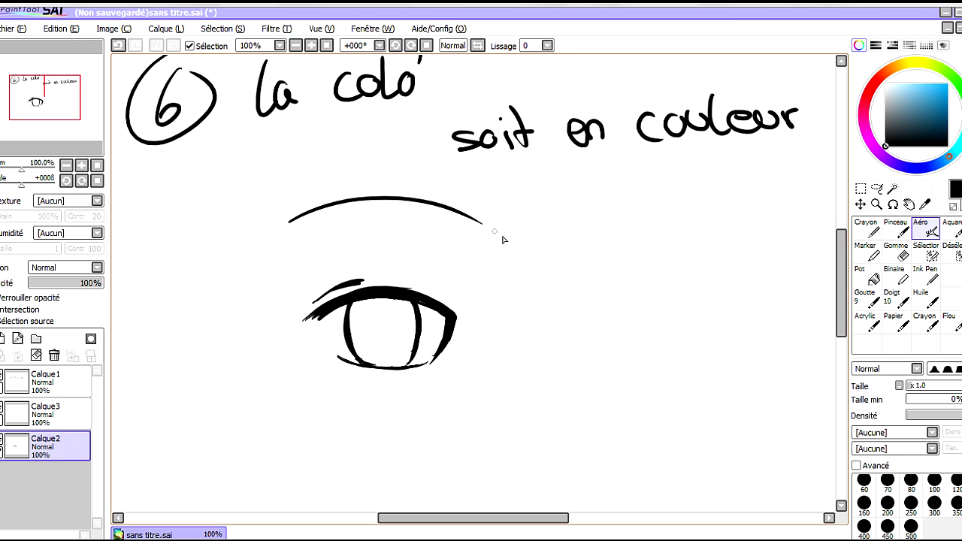
Step: Write "Base" on Calque1 under the "soit en couleur" heading
left_click(45, 413)
left_click(3, 338)
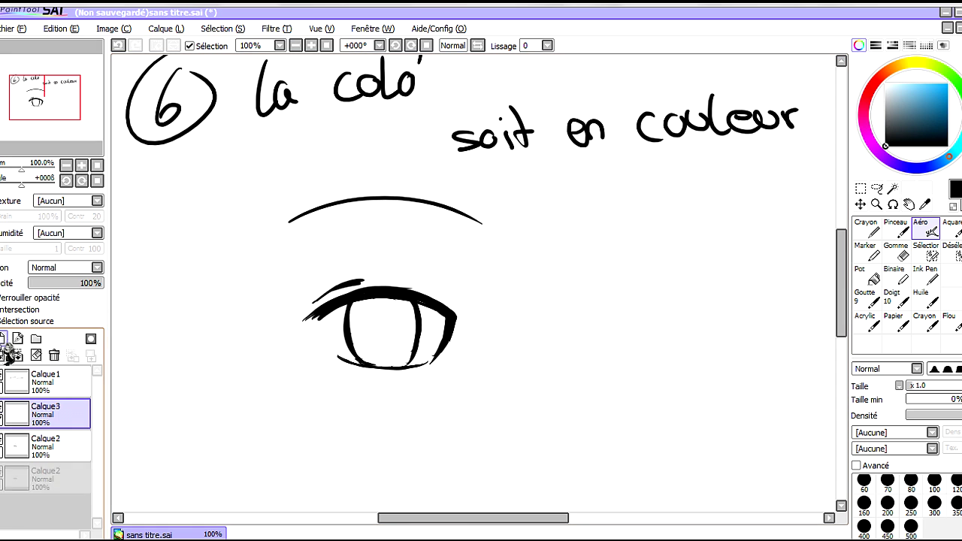
left_click(53, 355)
left_click(47, 379)
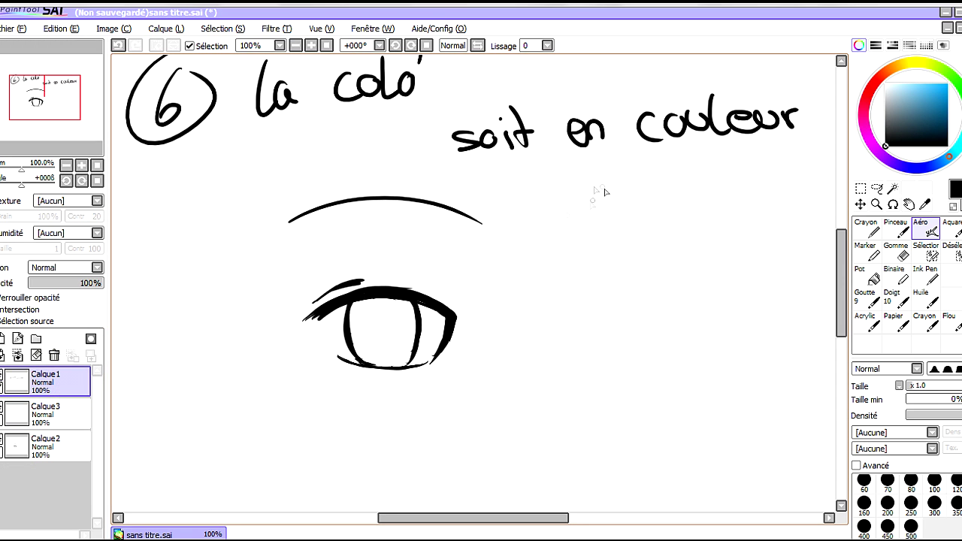
left_click_drag(560, 214, 668, 214)
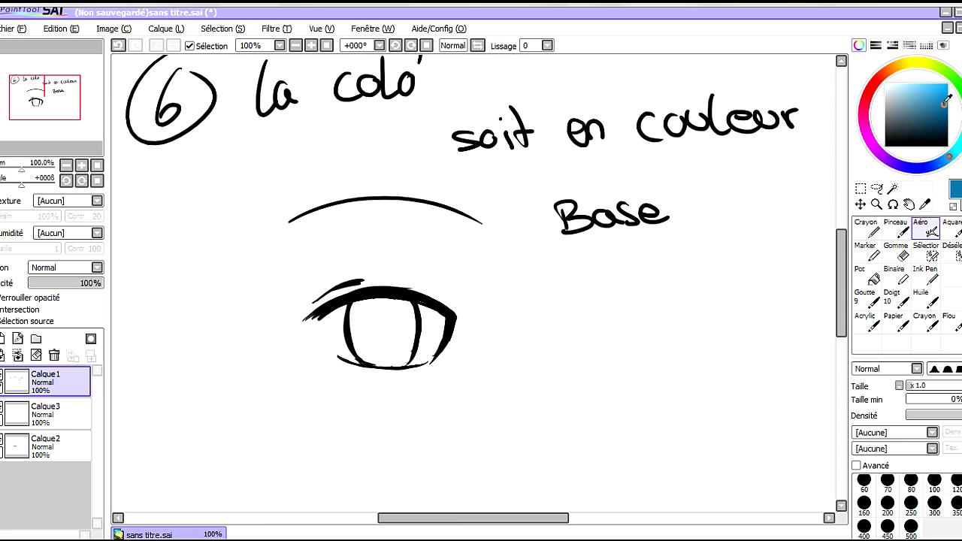
Step: Pick a red for the iris and write "foncée" in black after "Base"
left_click(885, 95)
left_click(870, 89)
left_click_drag(902, 90, 951, 71)
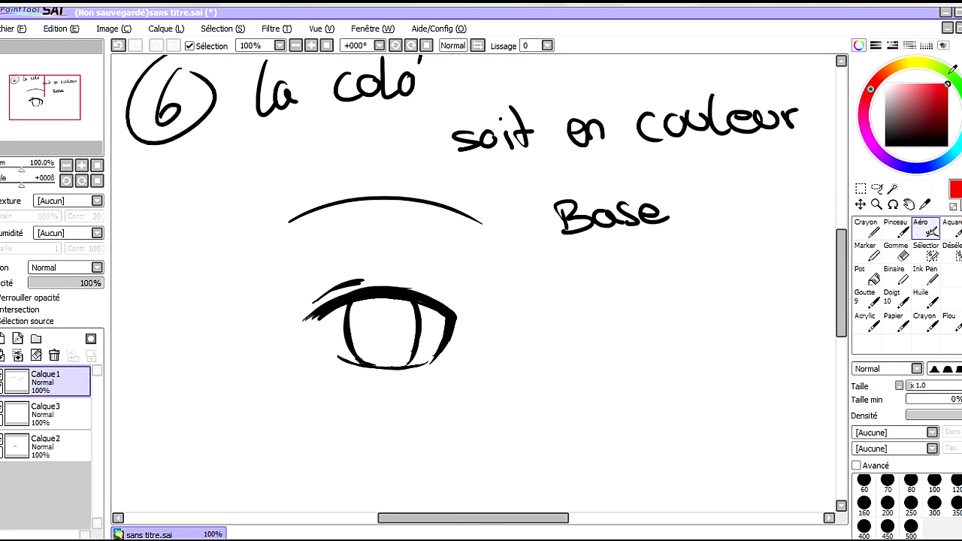
mouse_move(705, 197)
left_mouse_down()
mouse_move(765, 204)
mouse_move(761, 184)
mouse_move(786, 189)
left_mouse_up()
key("ctrl+z")
key("x")
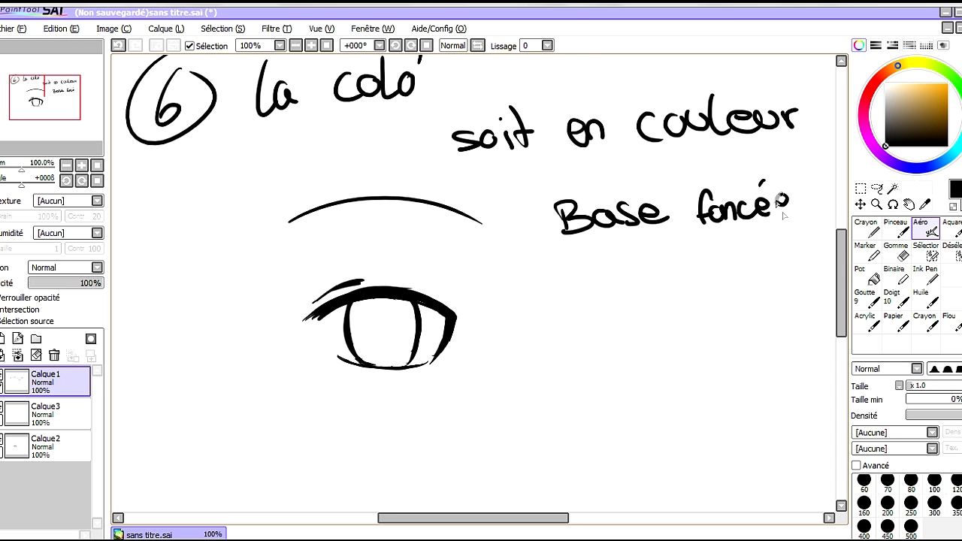
Step: Move Calque3 below Calque2 and try to fill the iris with red using the Pot tool
key("x")
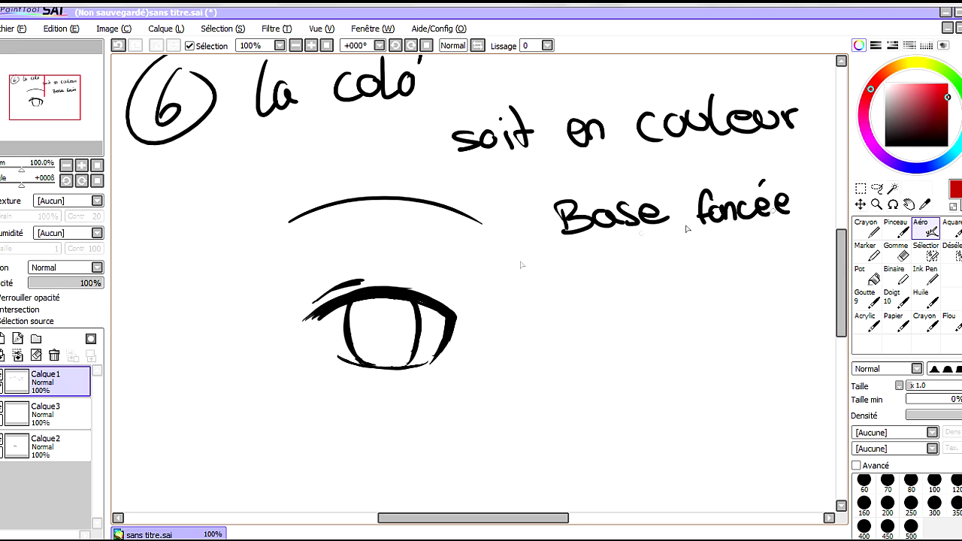
key("ctrl+z")
left_click_drag(67, 413, 64, 451)
left_click(868, 277)
left_click(381, 322)
key("ctrl+z")
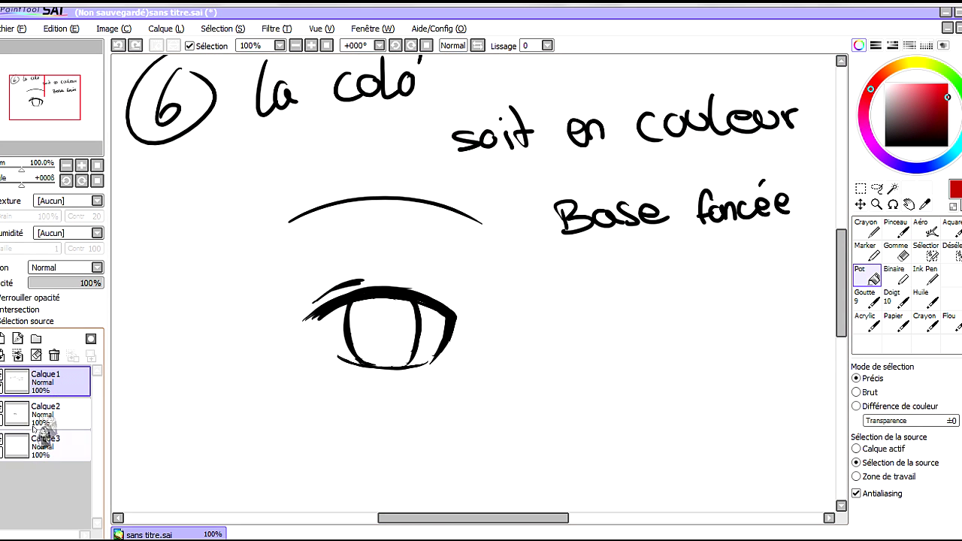
Step: Make Calque2 the selection source and fill the iris with dark red on Calque3
left_click(45, 413)
left_click(2, 321)
left_click(60, 449)
left_click(383, 331)
left_click(921, 229)
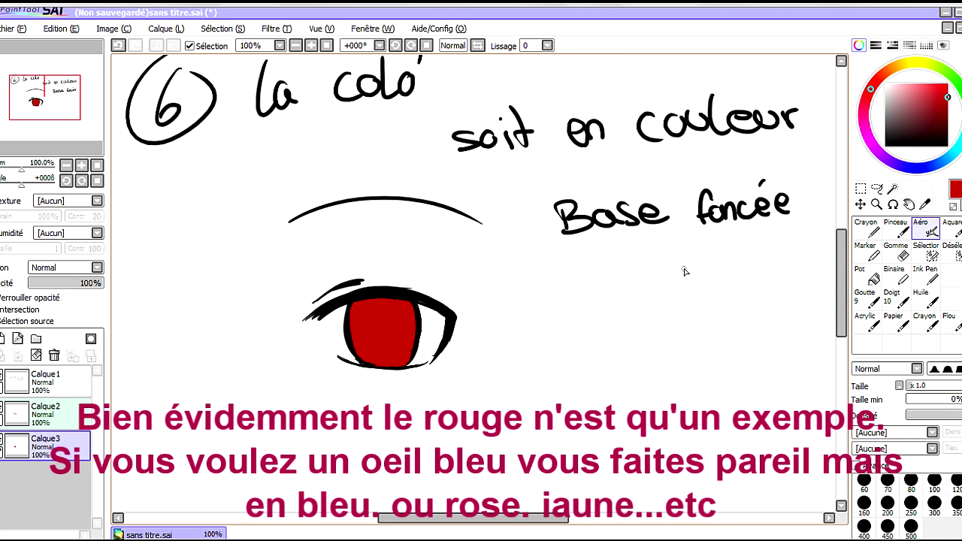
Step: Write "on prend du rouge" in black under "Base foncée" on a new layer above Calque3
left_click(5, 338)
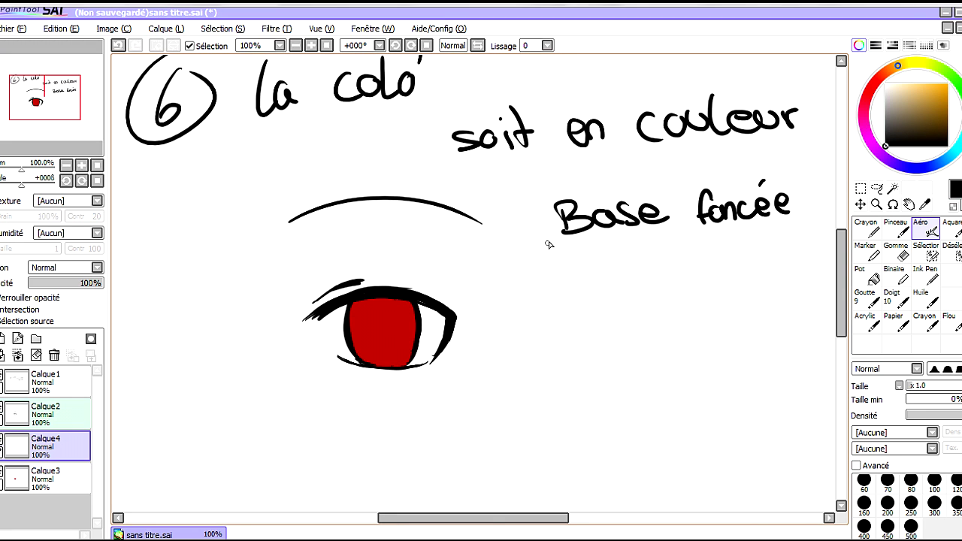
mouse_move(531, 275)
left_mouse_down()
mouse_move(580, 290)
mouse_move(599, 269)
mouse_move(627, 279)
mouse_move(704, 251)
mouse_move(747, 257)
mouse_move(758, 275)
left_mouse_up()
left_click_drag(771, 254, 786, 253)
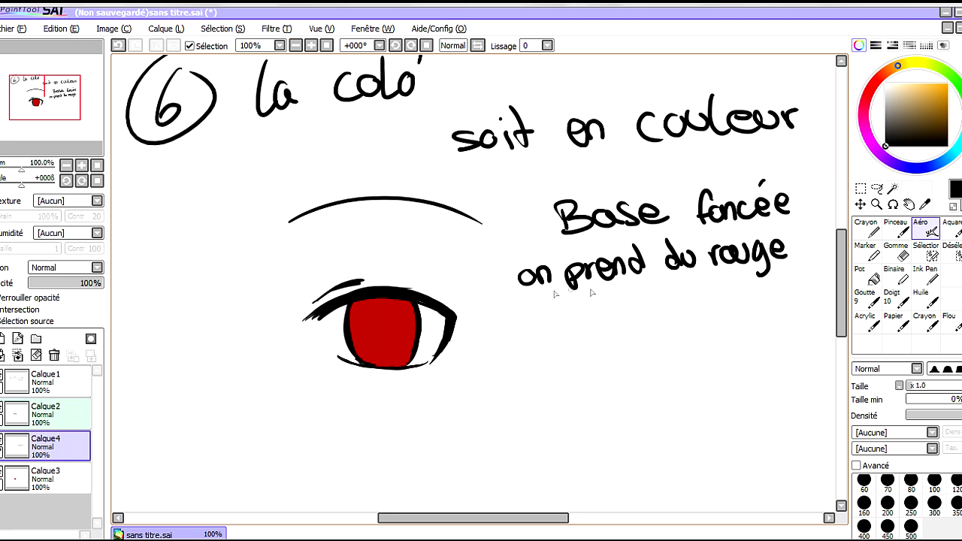
Step: Write "plus foncé pour fair un dégradé" over two lines under "on prend du rouge"
mouse_move(538, 310)
left_mouse_down()
mouse_move(565, 313)
mouse_move(575, 323)
mouse_move(663, 312)
left_mouse_up()
left_click_drag(671, 305, 685, 308)
mouse_move(678, 282)
left_mouse_down()
mouse_move(715, 294)
mouse_move(722, 308)
mouse_move(759, 298)
left_mouse_up()
mouse_move(544, 345)
left_mouse_down()
mouse_move(569, 372)
mouse_move(567, 354)
mouse_move(641, 361)
mouse_move(673, 349)
mouse_move(664, 344)
mouse_move(682, 354)
mouse_move(695, 342)
mouse_move(707, 358)
mouse_move(713, 339)
mouse_move(724, 353)
mouse_move(777, 346)
left_mouse_up()
left_click_drag(774, 311, 766, 322)
Step: Paint the upper iris in a darker red on a new layer above Calque3 and blend its edge with the Goutte 9 tool
left_click(870, 89)
left_click(948, 96)
left_click_drag(948, 96, 947, 114)
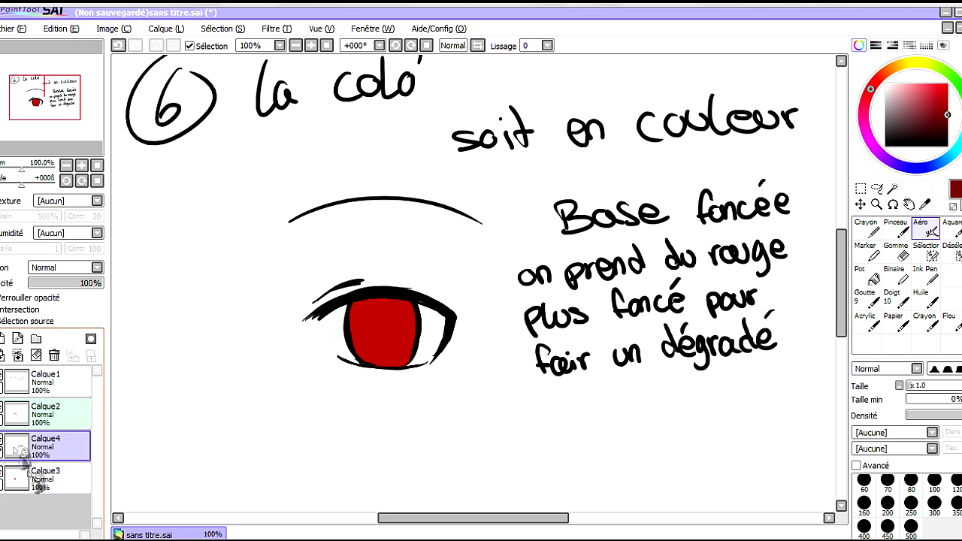
left_click(3, 338)
mouse_move(382, 302)
left_mouse_down()
mouse_move(357, 307)
mouse_move(407, 310)
mouse_move(353, 326)
left_mouse_up()
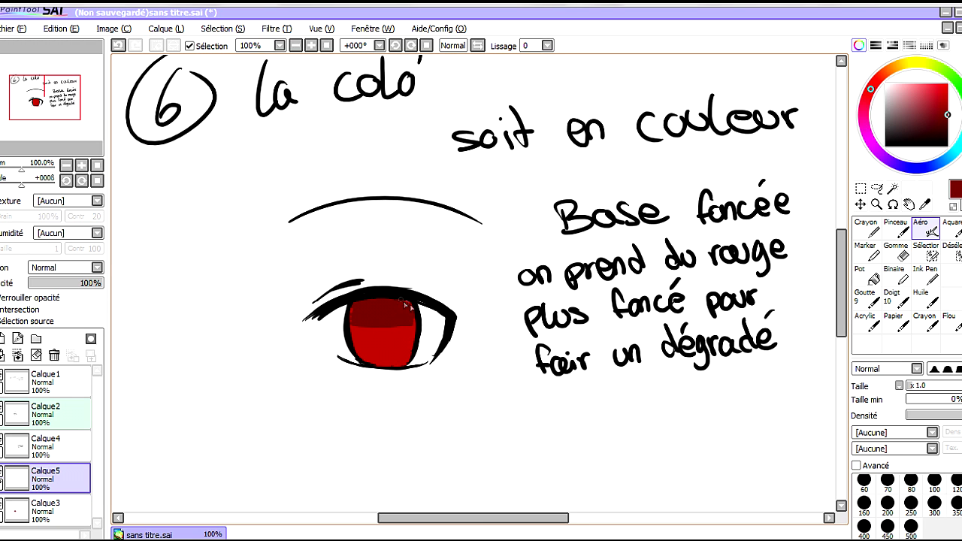
left_click(865, 299)
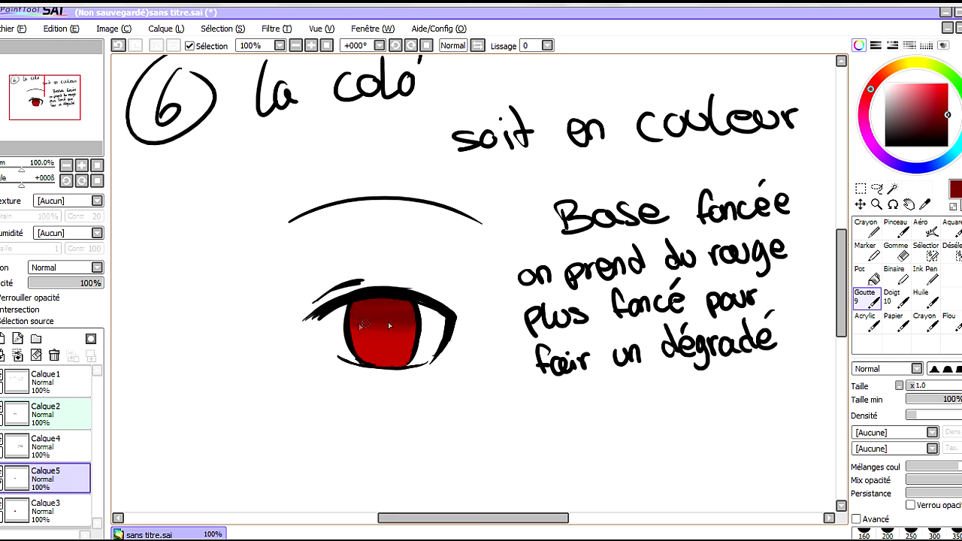
Step: Add a very dark red band across the top of the iris, blend it downward with Goutte 9, and switch to the eraser
left_click(947, 128)
left_click(925, 229)
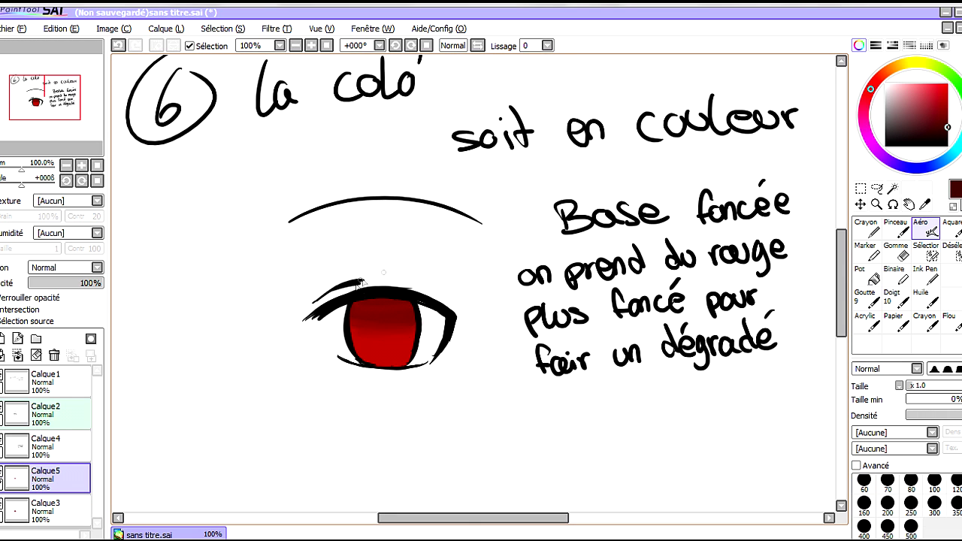
left_click_drag(396, 307, 401, 322)
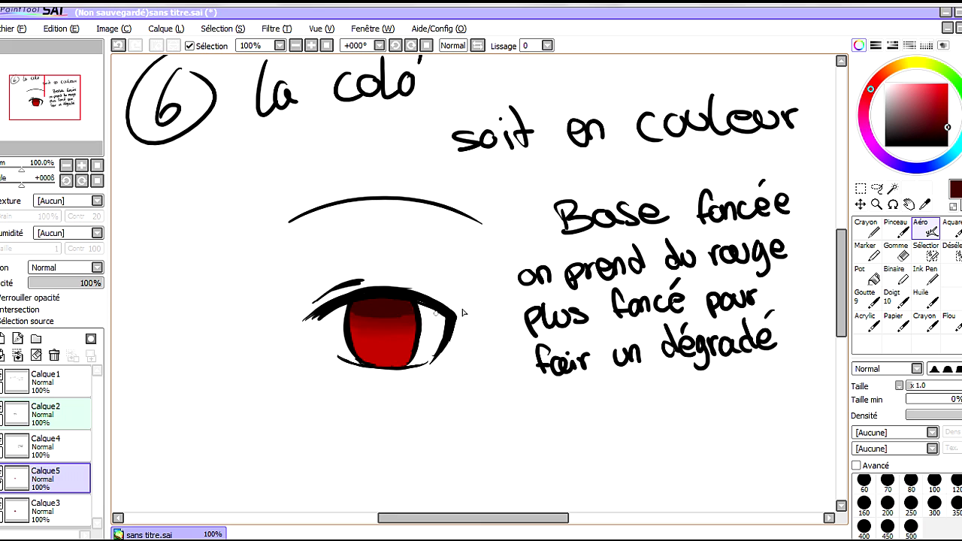
double_click(892, 298)
left_click(650, 314)
left_click(865, 299)
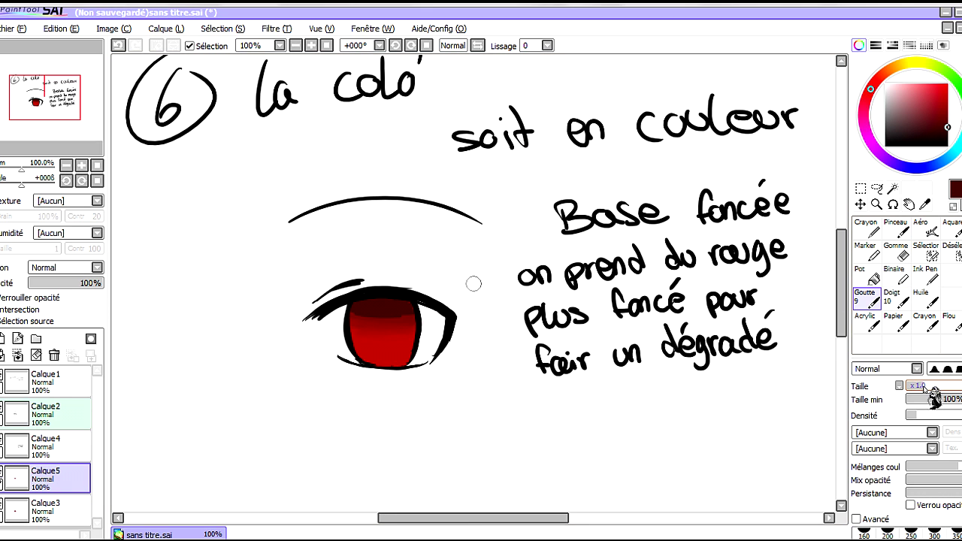
left_click_drag(400, 329, 412, 326)
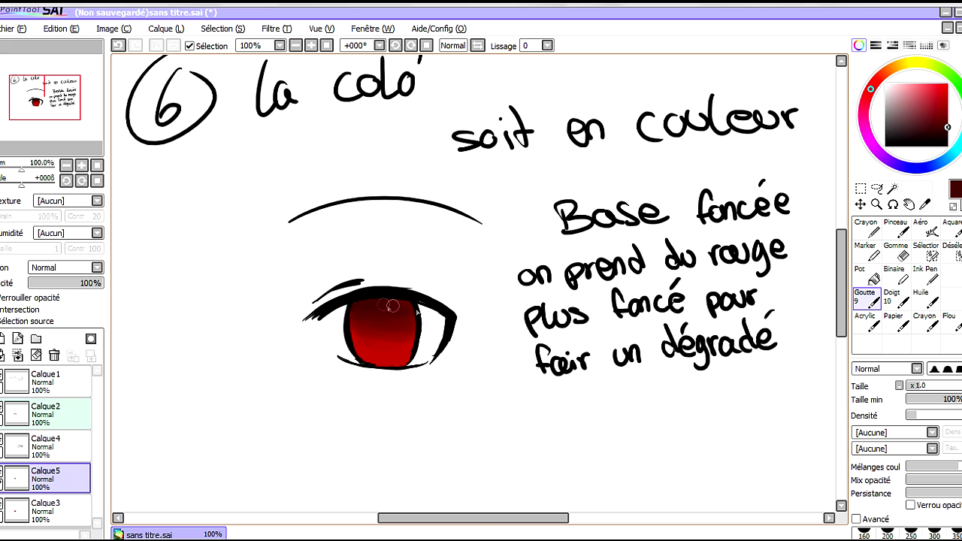
key("e")
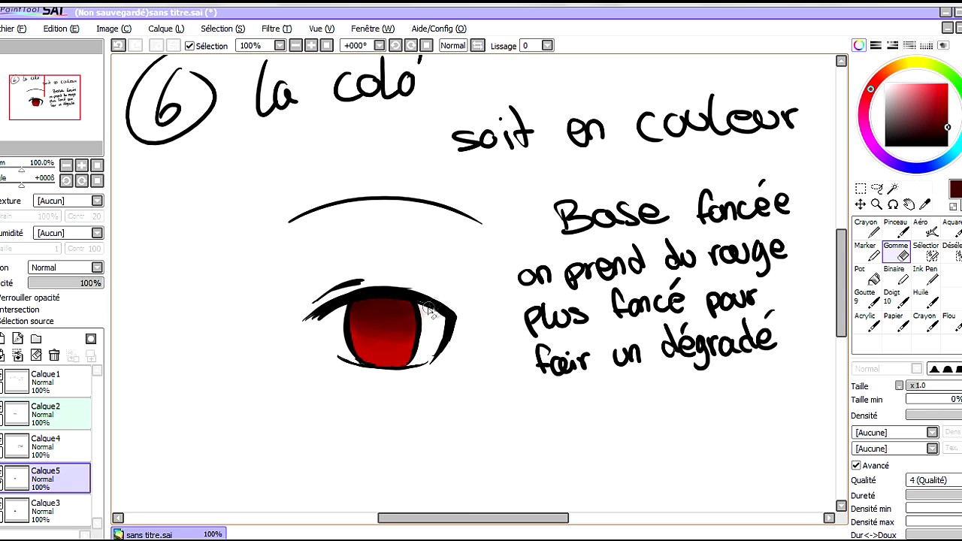
Step: Write "Ensuite on passe aux clairs" in very dark red under the gradient note on a new layer above Calque5
left_click(3, 339)
left_click(926, 229)
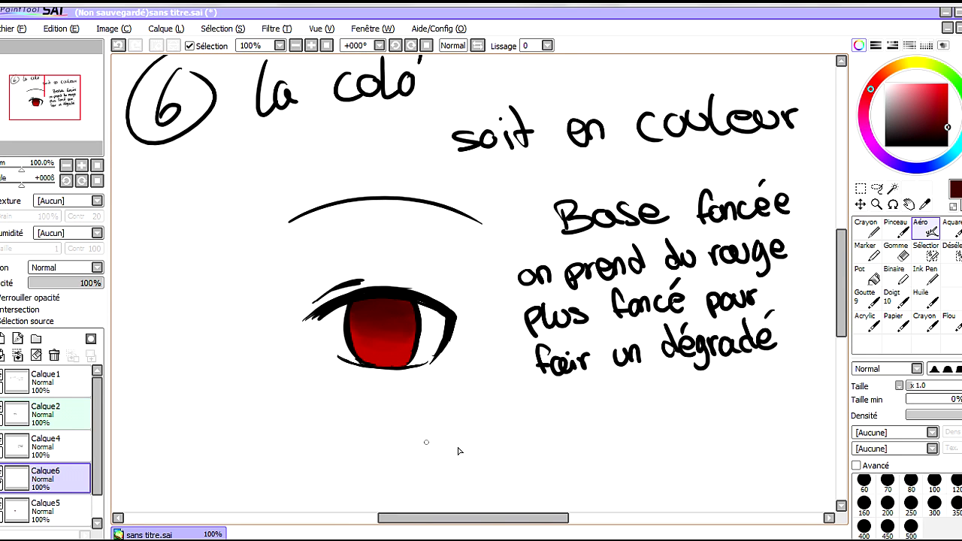
mouse_move(508, 413)
left_mouse_down()
mouse_move(507, 436)
mouse_move(507, 417)
mouse_move(522, 427)
mouse_move(538, 414)
mouse_move(555, 425)
mouse_move(566, 403)
mouse_move(579, 422)
mouse_move(707, 398)
mouse_move(734, 408)
mouse_move(754, 395)
left_mouse_up()
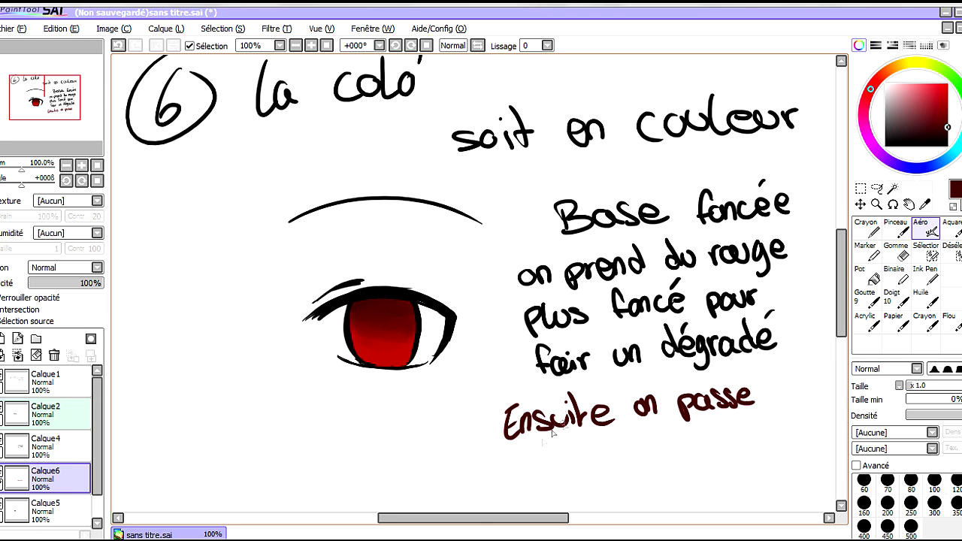
mouse_move(530, 454)
left_mouse_down()
mouse_move(633, 451)
mouse_move(648, 448)
mouse_move(652, 431)
mouse_move(685, 436)
left_mouse_up()
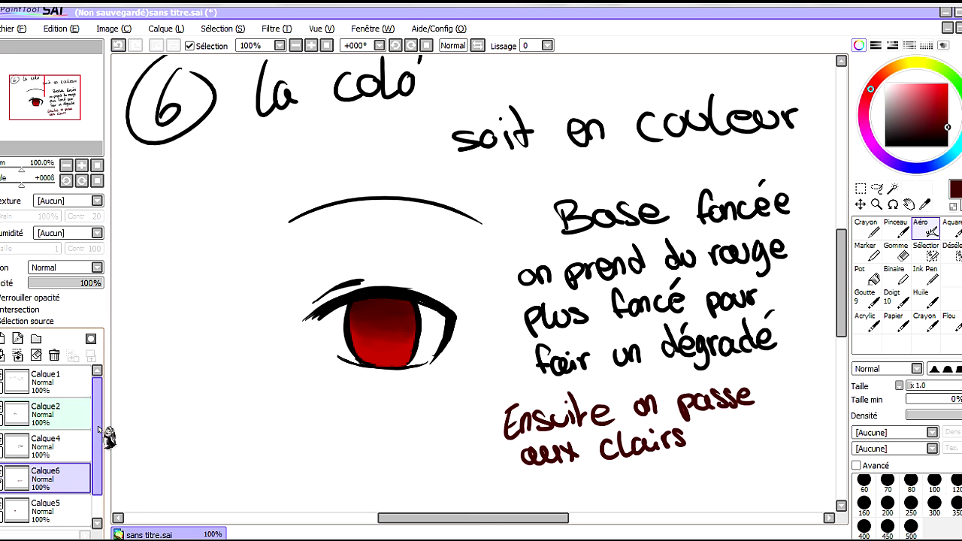
Step: Paint a bright red light spot in the iris centre on a new layer above Calque5 and blend it with Goutte 9
left_click(4, 338)
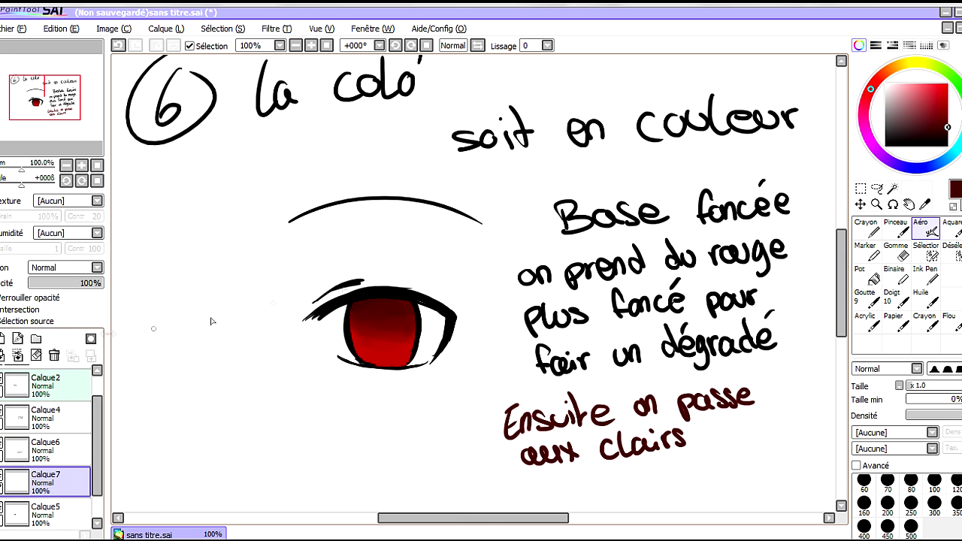
left_click_drag(948, 108, 948, 79)
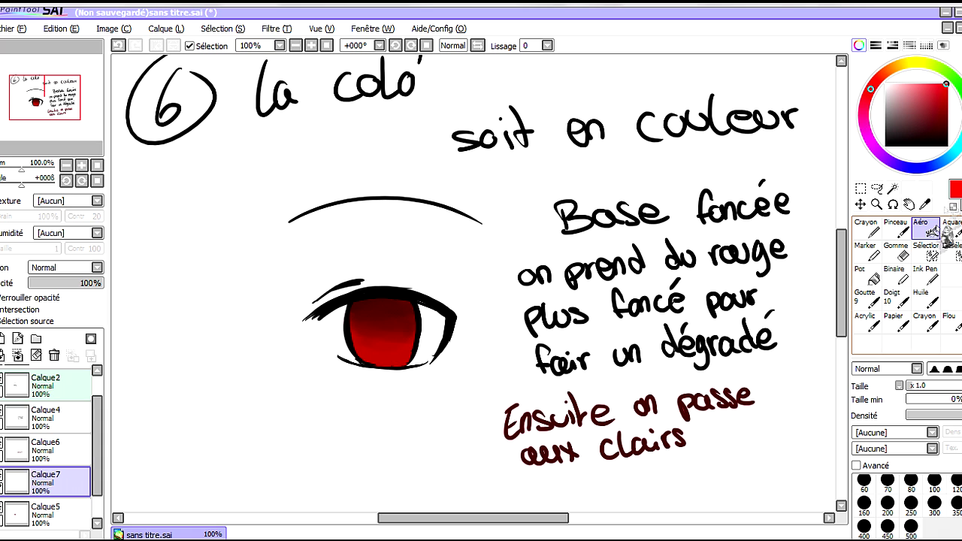
mouse_move(376, 322)
left_mouse_down()
mouse_move(381, 339)
mouse_move(391, 315)
mouse_move(379, 324)
mouse_move(394, 325)
left_mouse_up()
left_click(865, 299)
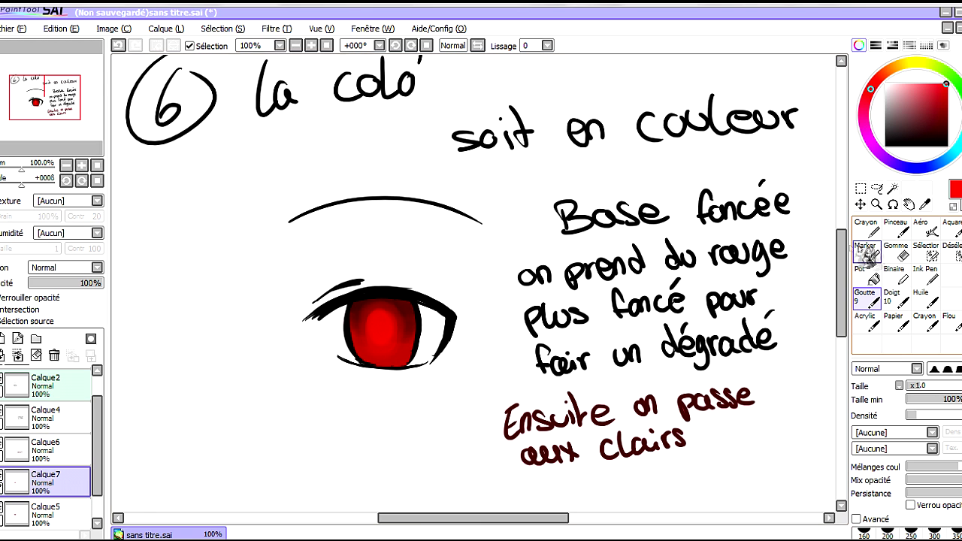
Step: Add a new layer above Calque7 and switch to the Aéro brush for another note
left_click_drag(841, 284, 841, 295)
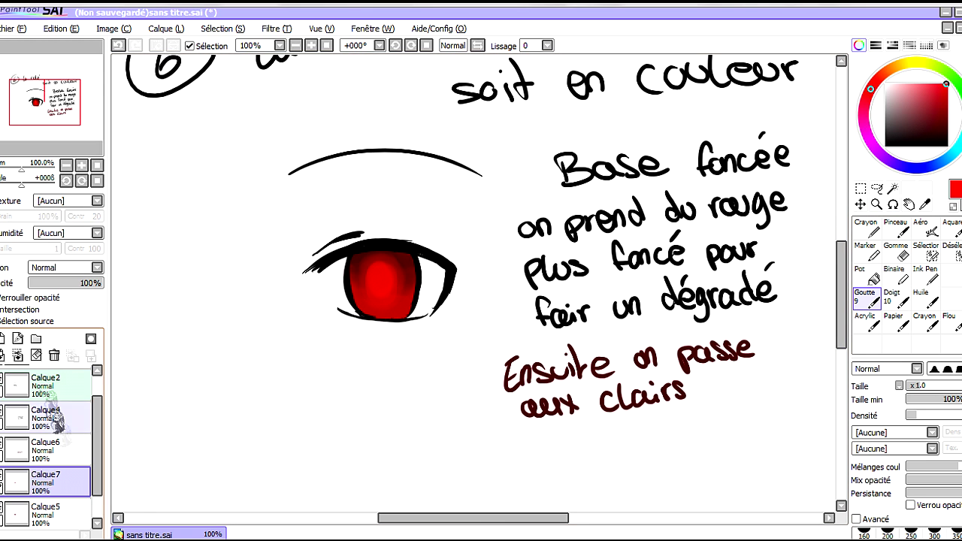
left_click(5, 339)
left_click(921, 227)
left_click_drag(472, 517, 428, 517)
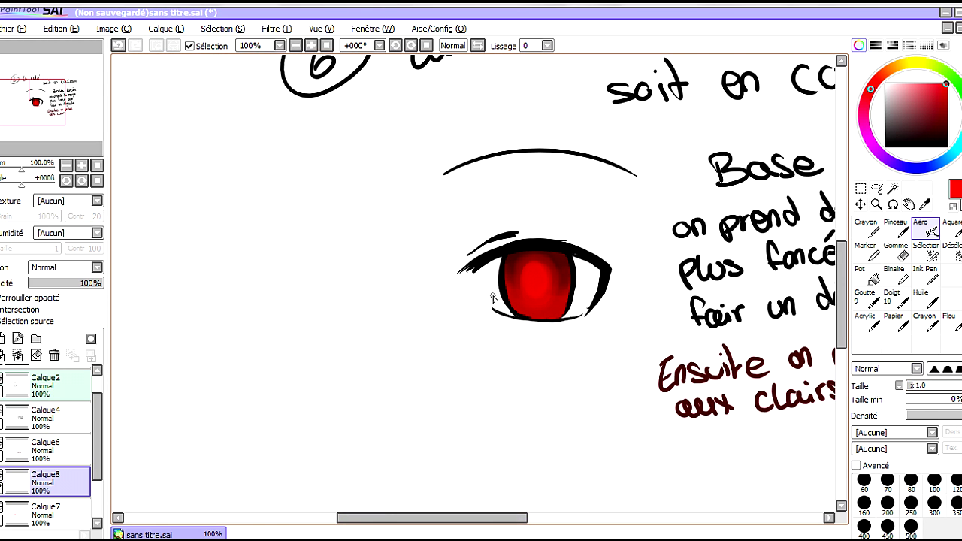
left_click_drag(148, 364, 229, 350)
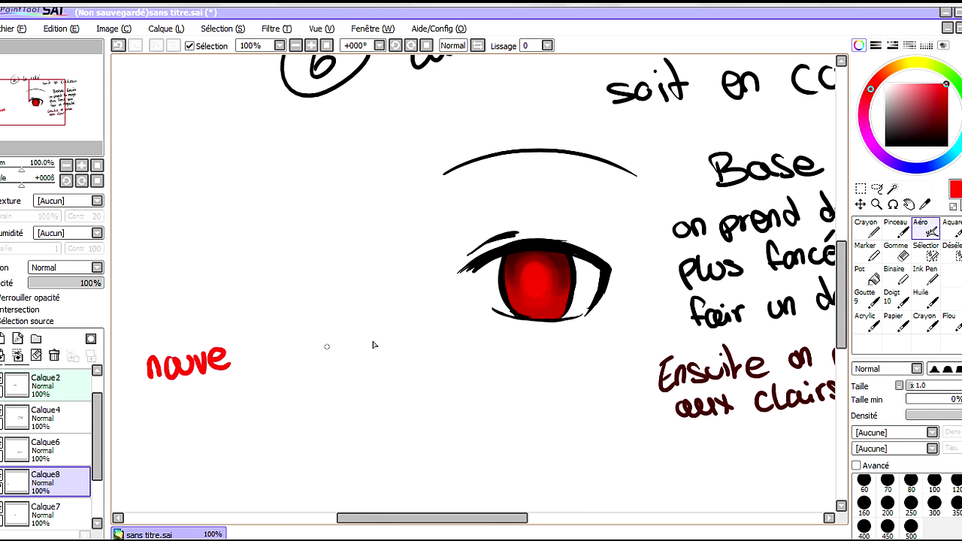
key("ctrl+z")
key("ctrl+z")
key("ctrl+z")
key("ctrl+z")
key("ctrl+z")
Step: Write the note "nouveau calque en mode "densité linéaire"" in thin black strokes below and left of the eye
key("x")
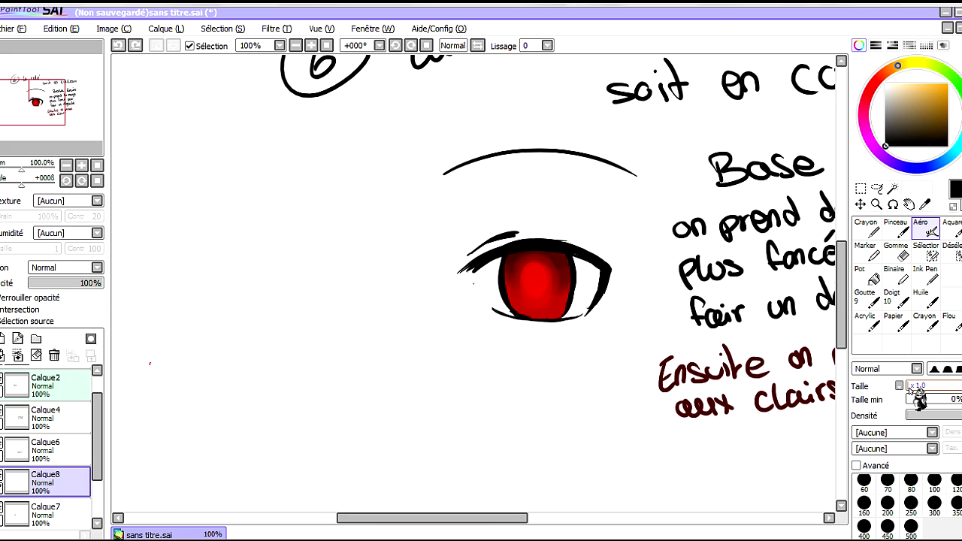
mouse_move(151, 366)
left_mouse_down()
mouse_move(233, 365)
mouse_move(343, 352)
left_mouse_up()
left_click_drag(147, 402, 160, 397)
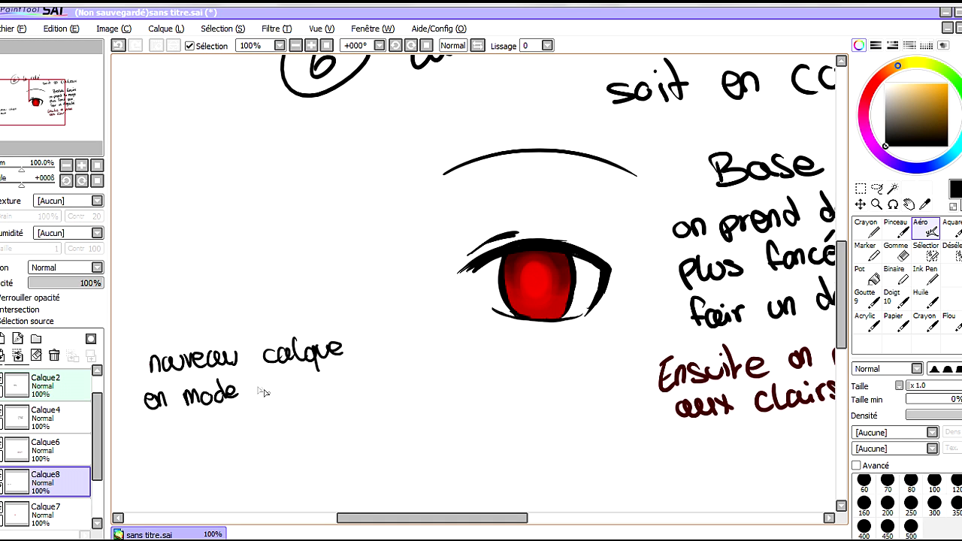
left_click_drag(272, 397, 293, 385)
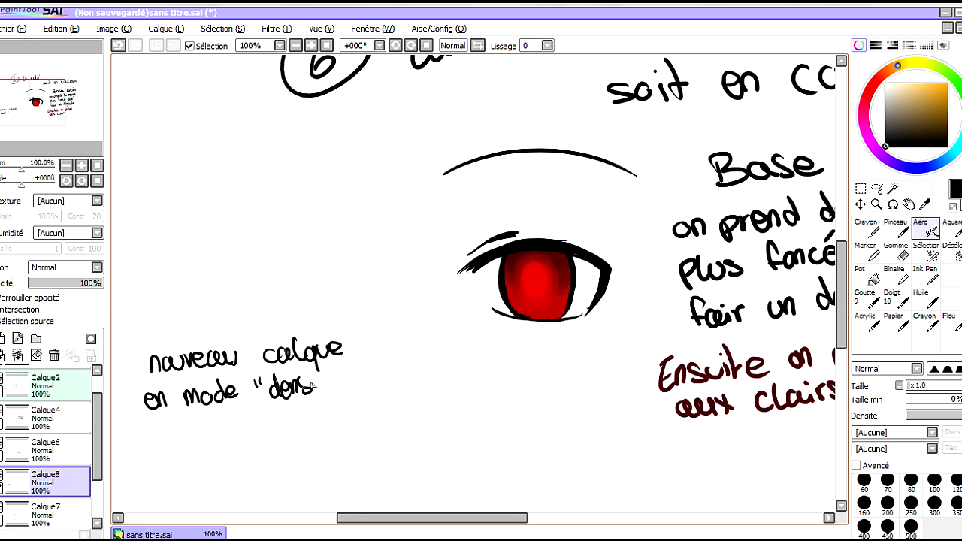
mouse_move(384, 385)
left_mouse_down()
mouse_move(390, 363)
mouse_move(409, 376)
left_mouse_up()
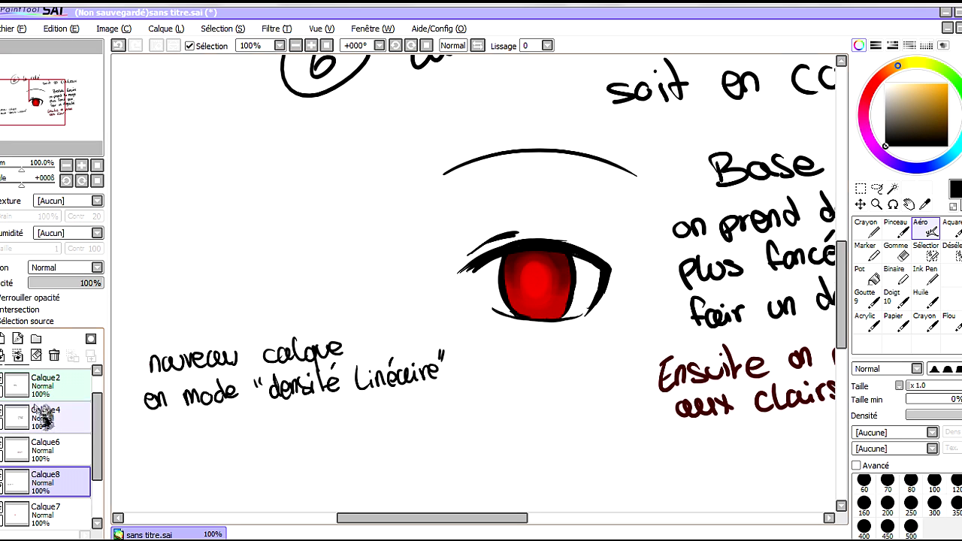
Step: Add a new layer in Densité linéaire mode and paint a pinkish-red arc under the light spot in the iris
left_click(4, 339)
left_click(96, 268)
left_click(57, 301)
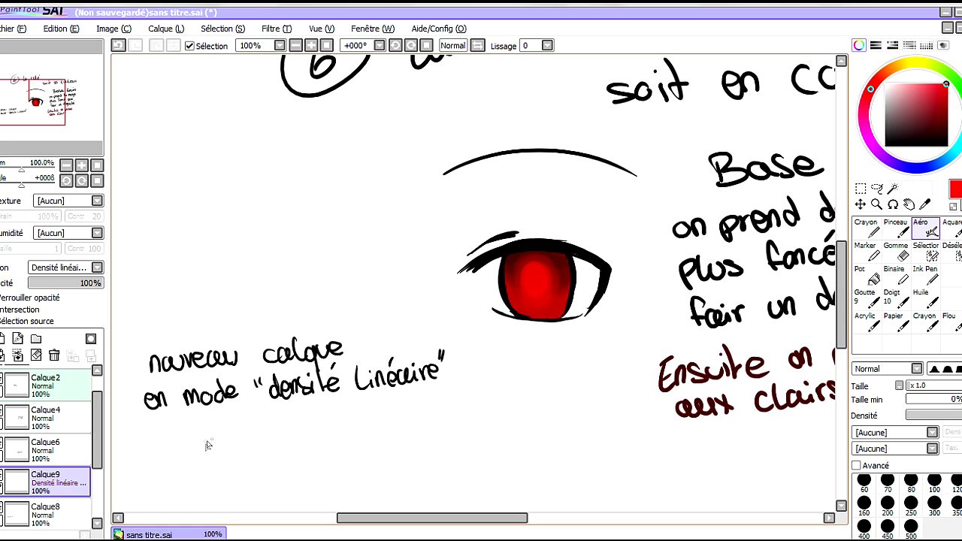
left_click_drag(941, 73, 922, 76)
mouse_move(537, 296)
left_mouse_down()
mouse_move(473, 284)
mouse_move(519, 295)
left_mouse_up()
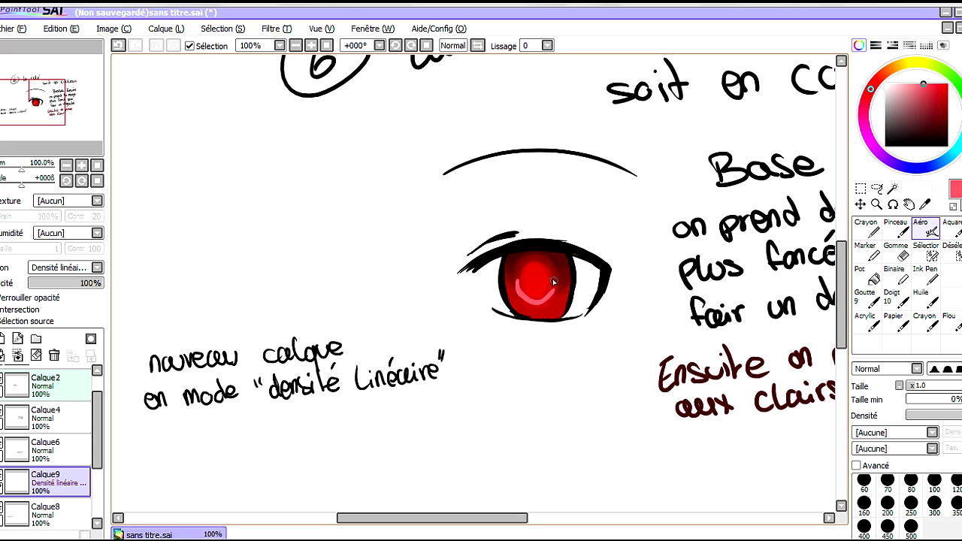
Step: Paint a wider arc in a more saturated red around the lower iris and blend the arcs with Doigt 10
left_click_drag(926, 84, 940, 85)
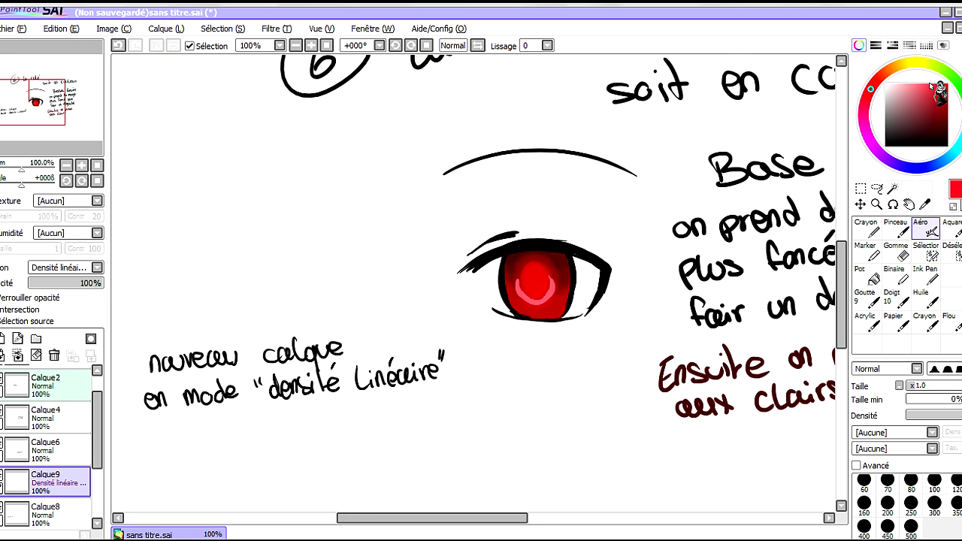
mouse_move(510, 296)
left_mouse_down()
mouse_move(547, 314)
mouse_move(560, 294)
left_mouse_up()
left_click(891, 297)
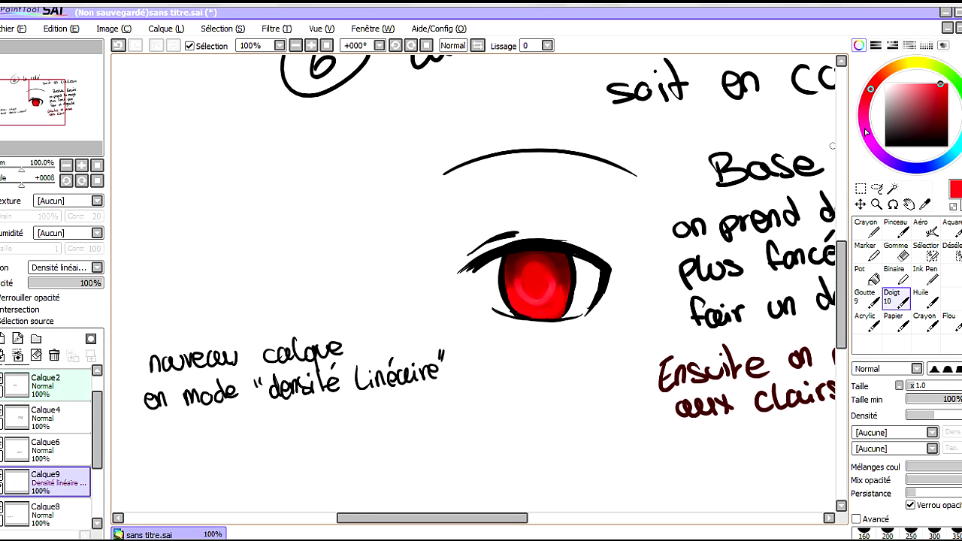
Step: Paint a light pink arc along the lower iris with Aéro and soften it with Doigt 10
left_click(910, 83)
left_click(921, 229)
left_click(907, 399)
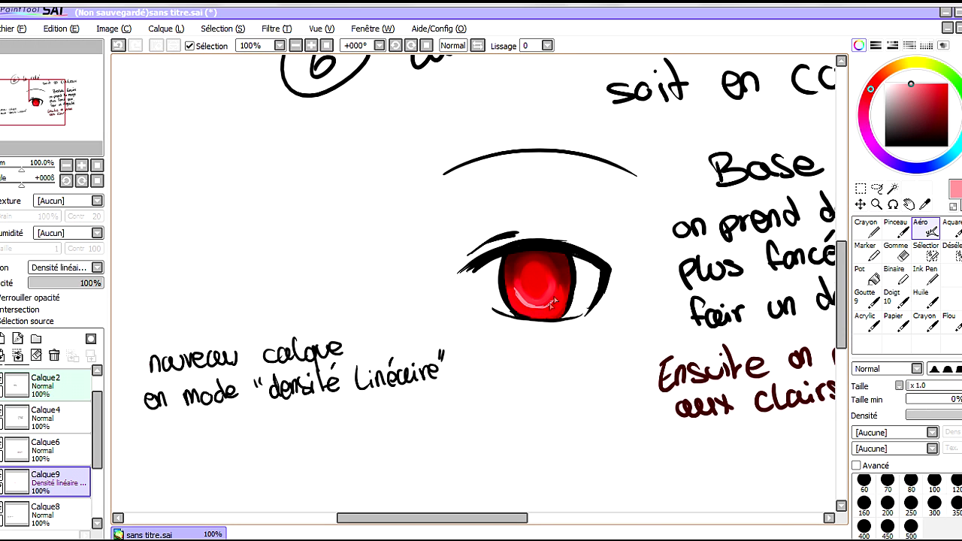
left_click(865, 297)
left_click(892, 296)
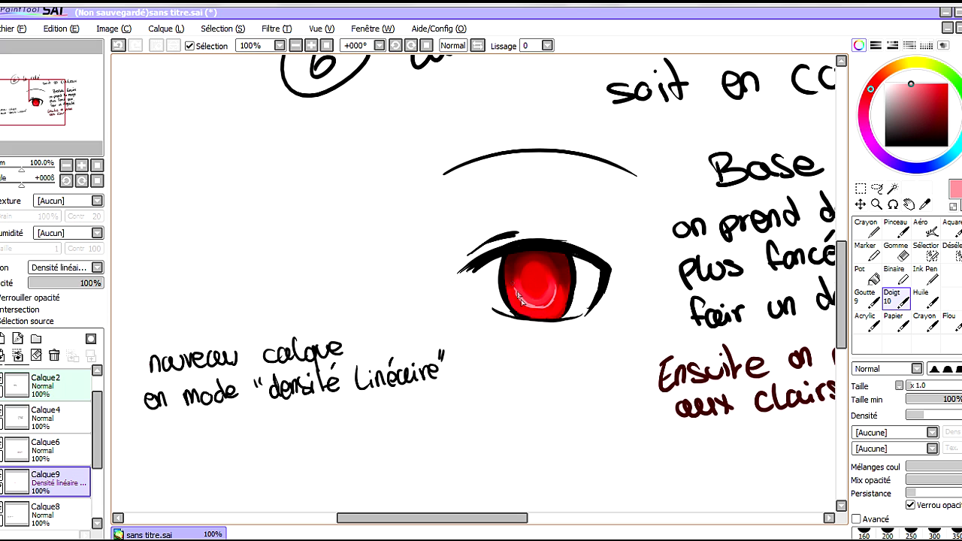
left_click_drag(552, 304, 513, 293)
Step: Add a new normal layer above Calque9, write "Et on termine avec les reflets blanc" in black Aéro strokes, and switch to white
left_click(926, 226)
left_click(885, 84)
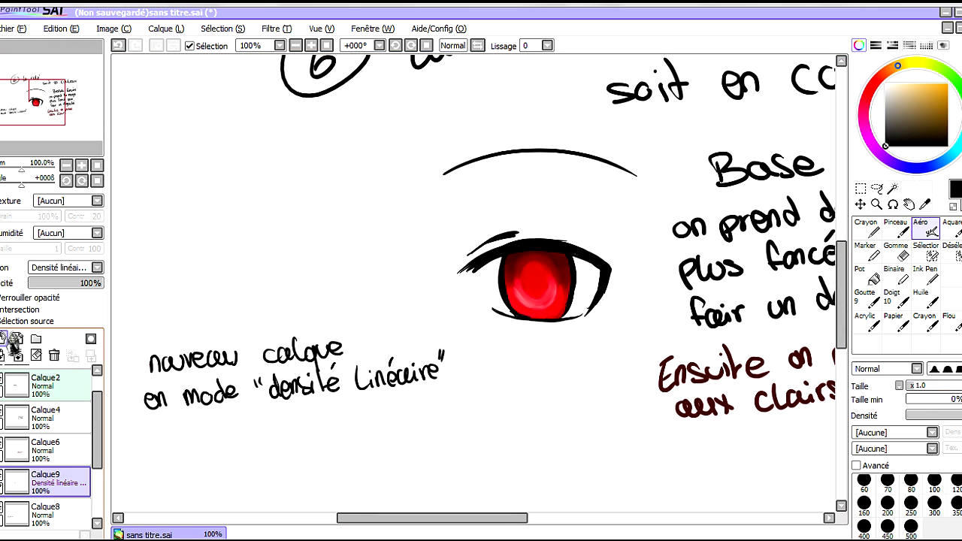
left_click(4, 338)
mouse_move(195, 220)
left_mouse_down()
mouse_move(357, 194)
mouse_move(355, 174)
mouse_move(400, 186)
left_mouse_up()
mouse_move(169, 282)
left_mouse_down()
mouse_move(259, 252)
mouse_move(288, 266)
mouse_move(299, 243)
mouse_move(364, 231)
mouse_move(385, 216)
mouse_move(432, 223)
left_mouse_up()
mouse_move(194, 293)
left_mouse_down()
mouse_move(223, 316)
mouse_move(239, 302)
mouse_move(283, 302)
left_mouse_up()
key("ctrl+z")
key("x")
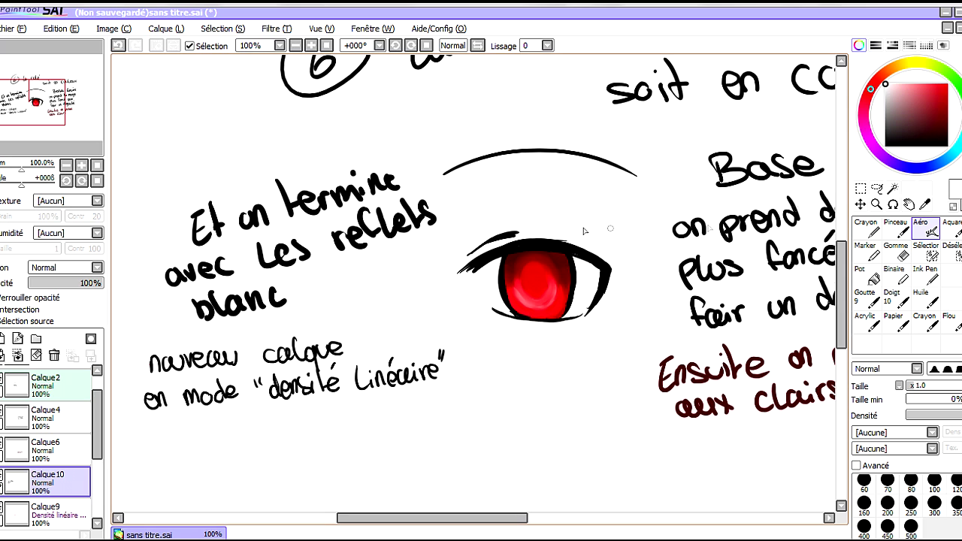
Step: Paint white reflections on the iris: a large upper-left patch, a small dot near the centre and a short lower-right streak
mouse_move(522, 272)
left_mouse_down()
mouse_move(511, 263)
mouse_move(520, 255)
mouse_move(526, 263)
mouse_move(508, 277)
left_mouse_up()
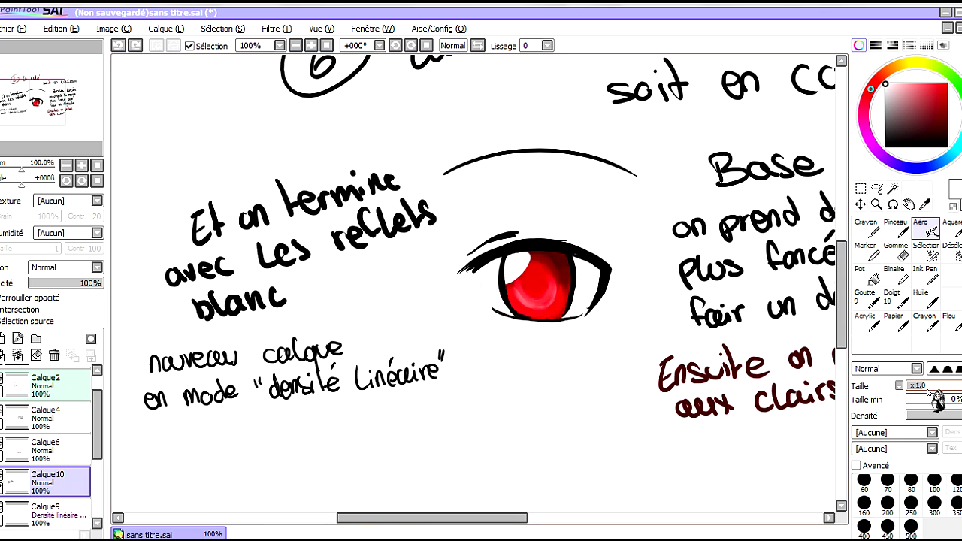
left_click_drag(552, 288, 563, 312)
key("ctrl+z")
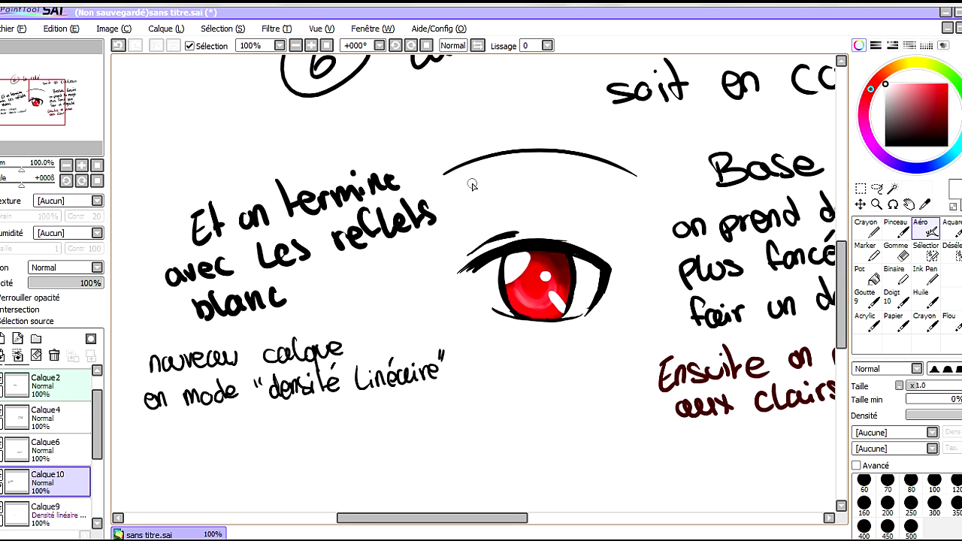
Step: Switch back to black and write a two-line note below the coloured eye
key("x")
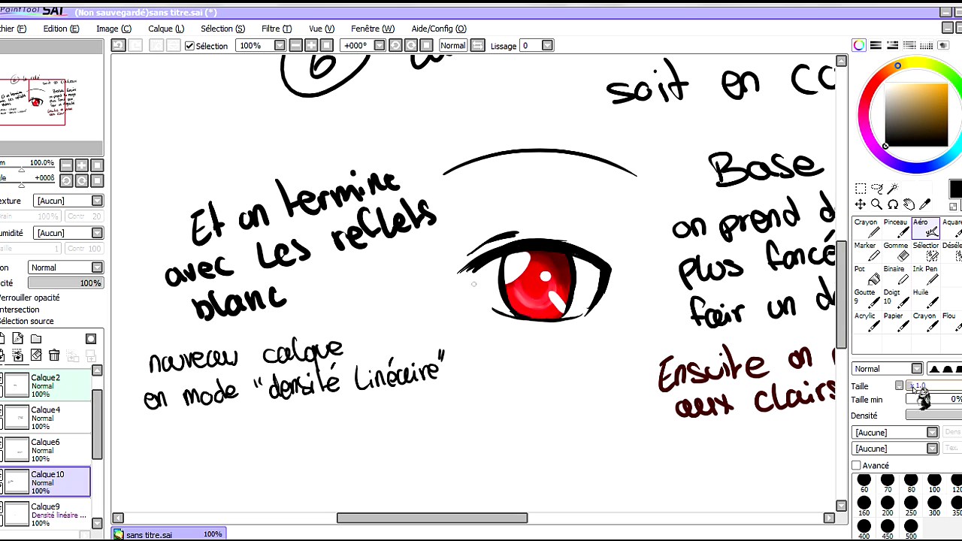
left_click_drag(419, 415, 421, 441)
left_click_drag(430, 398, 426, 440)
mouse_move(423, 420)
left_mouse_down()
mouse_move(481, 429)
mouse_move(487, 406)
mouse_move(512, 399)
mouse_move(530, 417)
left_mouse_up()
left_click_drag(442, 466, 518, 439)
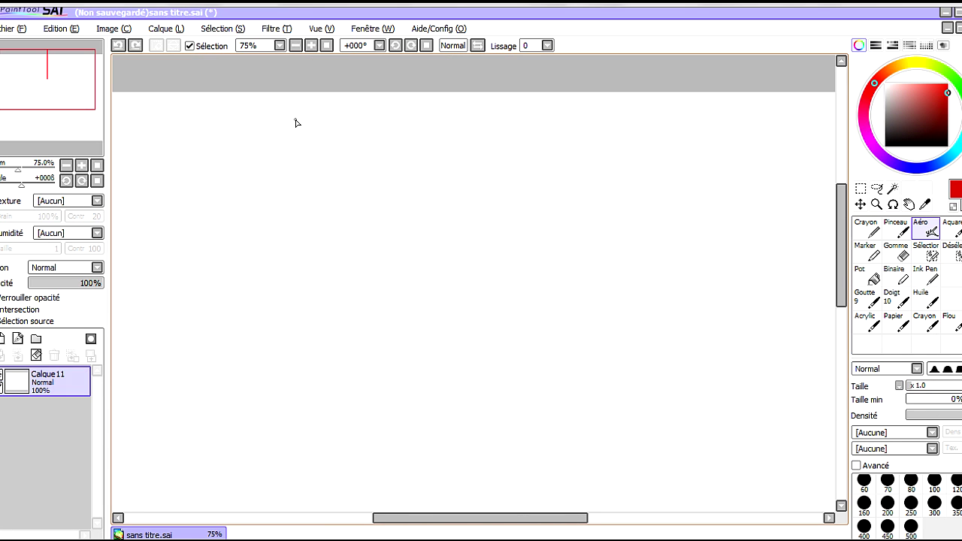
Step: Write the heading "Une chose importante!" in dark red near the top of the blank Calque11 and underline it
mouse_move(273, 129)
left_mouse_down()
mouse_move(291, 154)
mouse_move(321, 149)
left_mouse_up()
mouse_move(358, 133)
left_mouse_down()
mouse_move(359, 152)
mouse_move(376, 149)
left_mouse_up()
left_click_drag(379, 135, 406, 150)
mouse_move(411, 146)
left_mouse_down()
mouse_move(421, 153)
mouse_move(404, 149)
mouse_move(453, 147)
left_mouse_up()
key("ctrl+z")
key("ctrl+z")
left_click_drag(458, 135, 493, 150)
mouse_move(498, 128)
left_mouse_down()
mouse_move(517, 146)
mouse_move(538, 134)
left_mouse_up()
mouse_move(526, 111)
left_mouse_down()
mouse_move(532, 143)
mouse_move(557, 145)
left_mouse_up()
left_click_drag(557, 128, 580, 142)
left_click_drag(587, 120, 587, 140)
left_click_drag(580, 128, 594, 127)
left_click_drag(594, 134, 603, 129)
left_click_drag(305, 179, 623, 162)
Step: Write "Vous pourriez avoir n'importe qu'elle sorte de tablette graphique, une wacom," in black under the red heading
left_click_drag(930, 86, 885, 146)
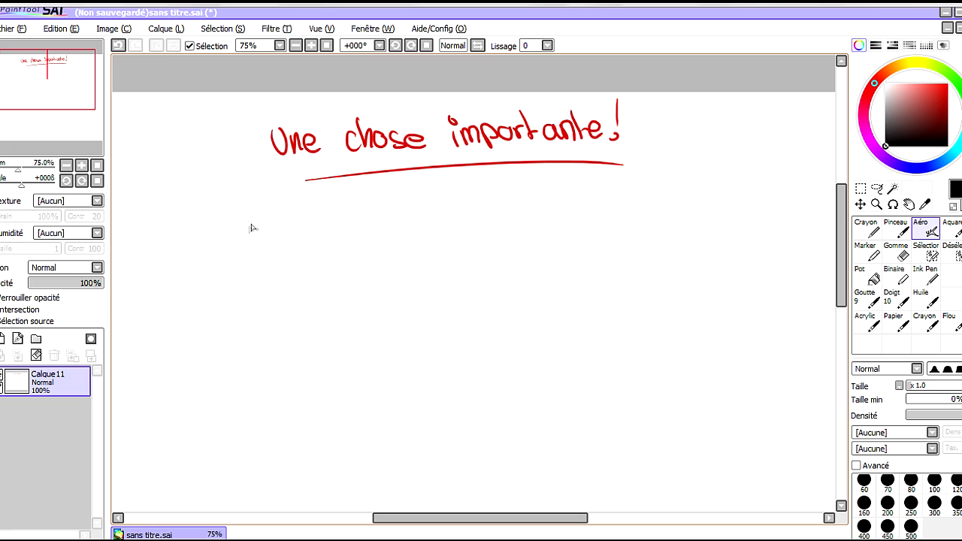
mouse_move(218, 254)
left_mouse_down()
mouse_move(271, 280)
mouse_move(357, 261)
mouse_move(407, 270)
mouse_move(490, 258)
left_mouse_up()
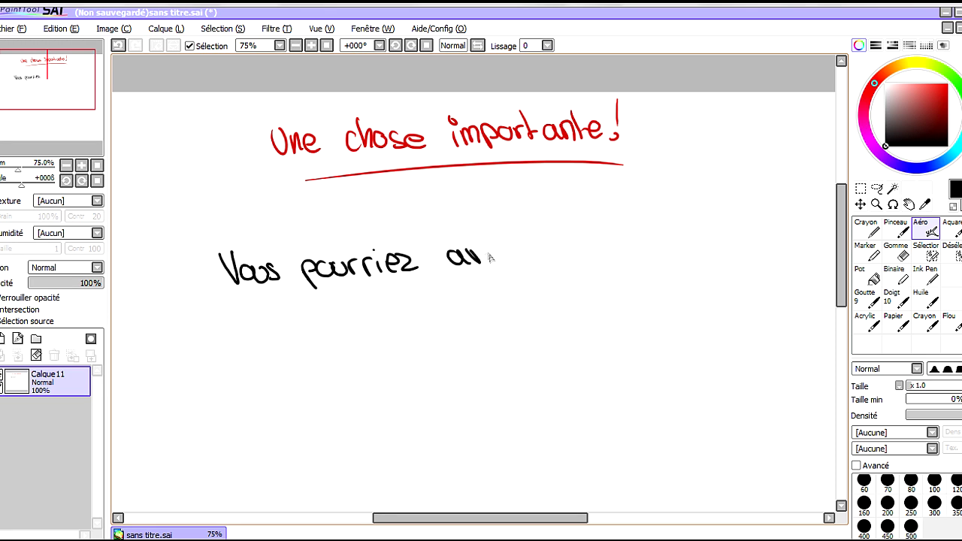
left_click_drag(551, 252, 754, 222)
mouse_move(240, 313)
left_mouse_down()
mouse_move(411, 305)
mouse_move(432, 290)
mouse_move(470, 300)
mouse_move(534, 288)
mouse_move(531, 305)
mouse_move(577, 284)
mouse_move(630, 286)
mouse_move(645, 275)
mouse_move(788, 258)
left_mouse_up()
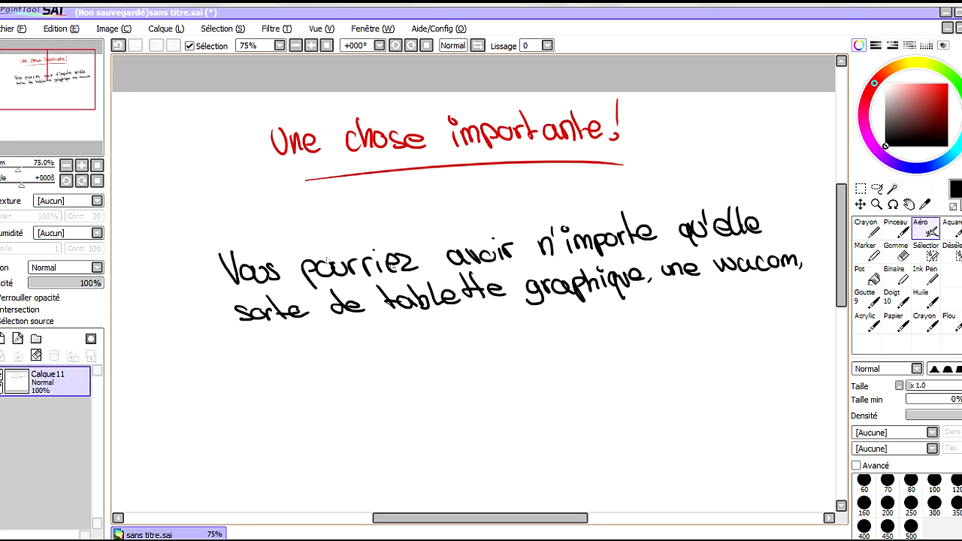
Step: Continue the text with "une cintiq, une qui fait grille pain...etc peu importe!"
mouse_move(318, 349)
left_mouse_down()
mouse_move(569, 323)
mouse_move(590, 330)
mouse_move(628, 316)
mouse_move(661, 321)
mouse_move(684, 305)
left_mouse_up()
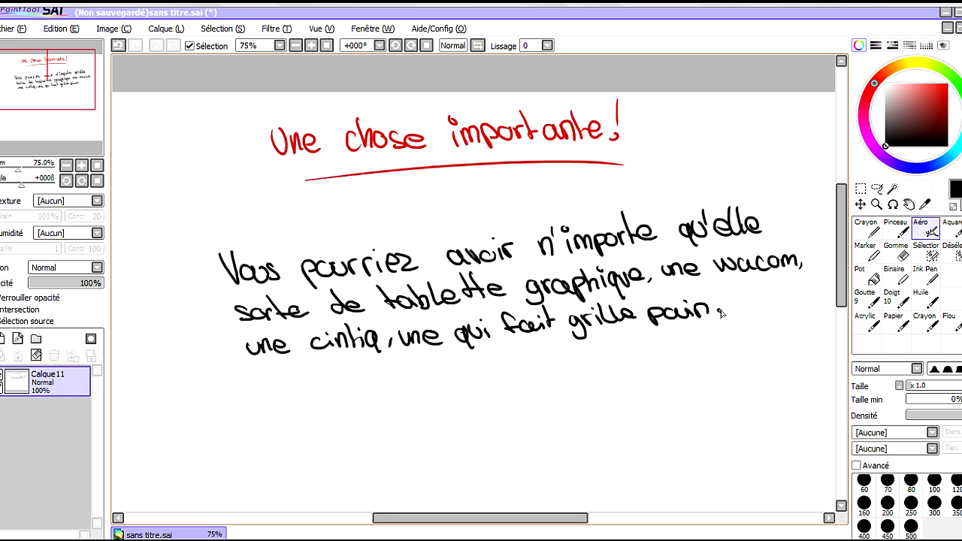
left_click_drag(759, 302, 803, 304)
left_click_drag(258, 382, 442, 379)
Step: Add "Ce n'est pas la tablette qui fait le dessin, c'est vous!" to the text and underline "c'est vous"
left_click_drag(842, 260, 847, 287)
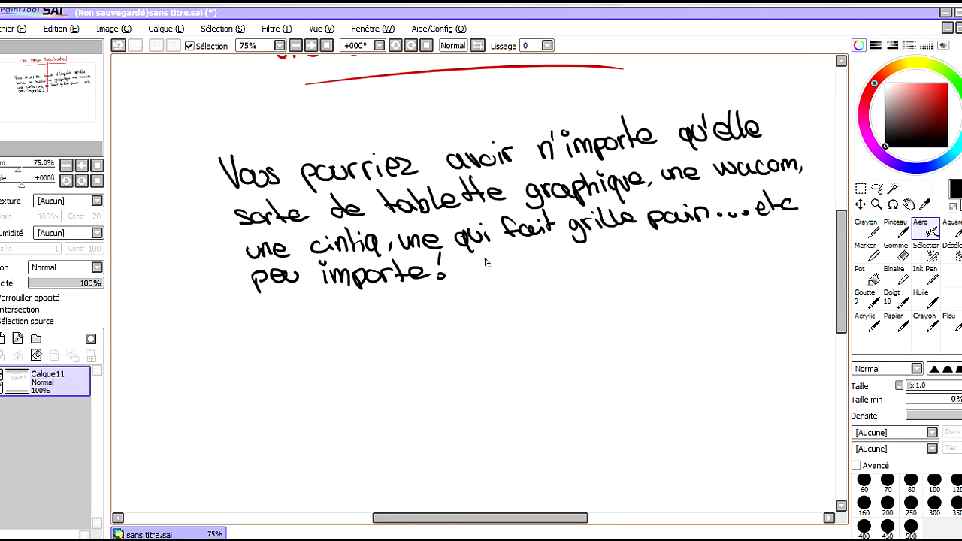
left_click_drag(486, 278, 643, 258)
left_click_drag(732, 251, 810, 239)
mouse_move(271, 309)
left_mouse_down()
mouse_move(277, 335)
mouse_move(295, 300)
mouse_move(481, 302)
mouse_move(662, 281)
left_mouse_up()
left_click_drag(562, 306, 655, 298)
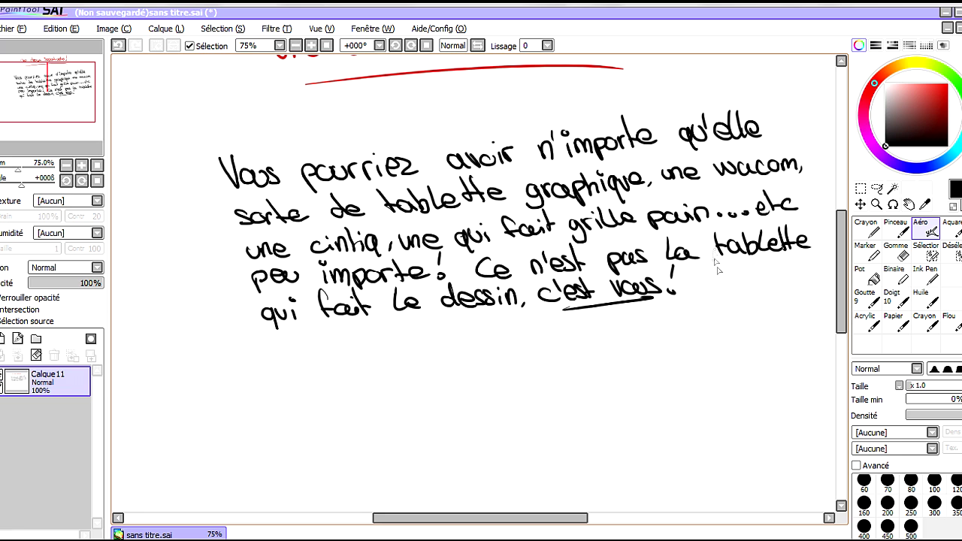
Step: Continue the text with "Vous ne dessinerez pas mieux même"
left_click_drag(694, 272, 714, 272)
left_click_drag(715, 280, 798, 277)
mouse_move(290, 352)
left_mouse_down()
mouse_move(340, 357)
mouse_move(399, 347)
left_mouse_up()
mouse_move(401, 345)
left_mouse_down()
mouse_move(406, 353)
mouse_move(528, 327)
mouse_move(624, 333)
left_mouse_up()
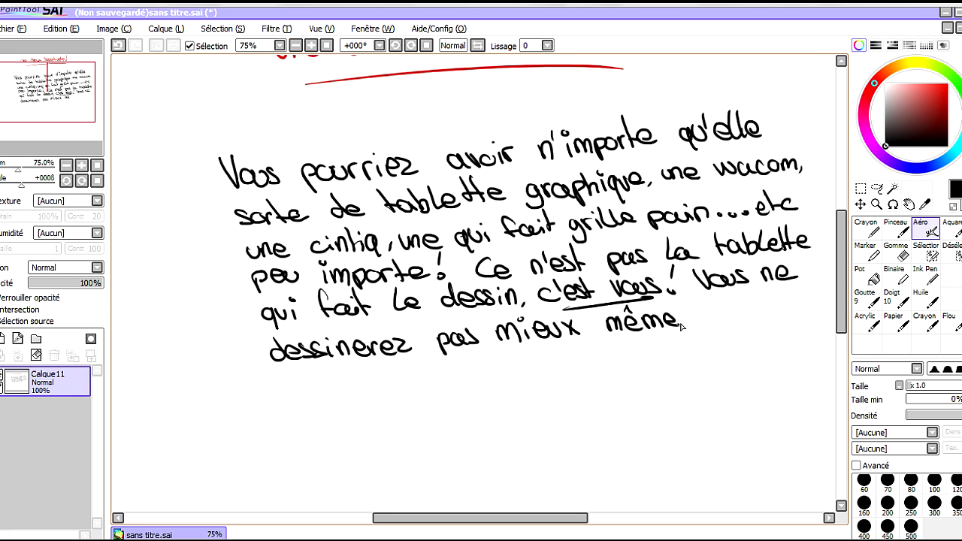